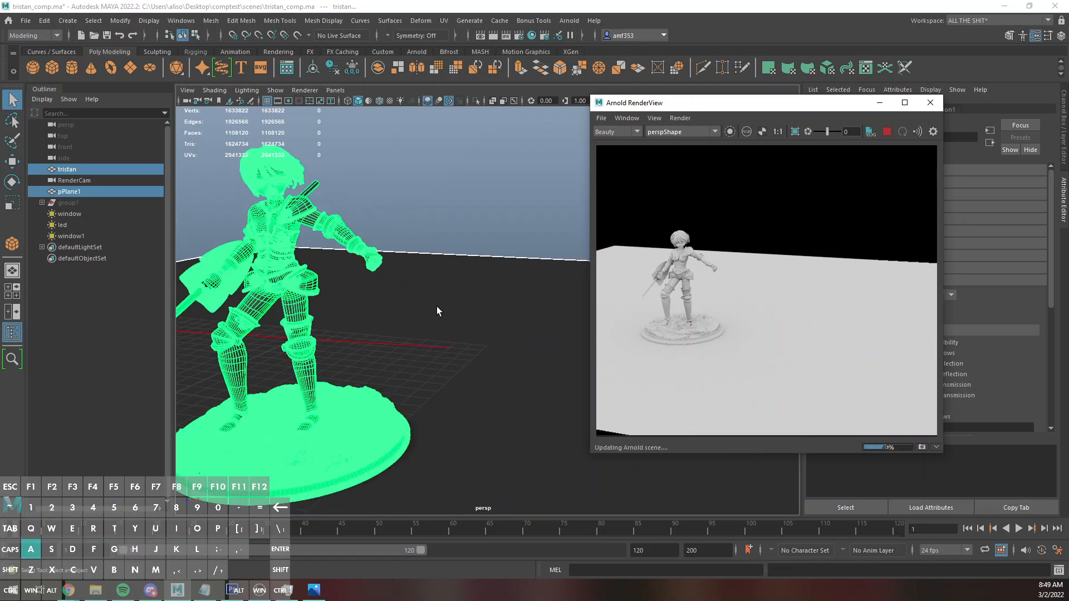
Assign a new aiMatte material to the selected figure and ground plane
alt+middle_drag(482, 337, 693, 317)
scroll(744, 306, down, 5)
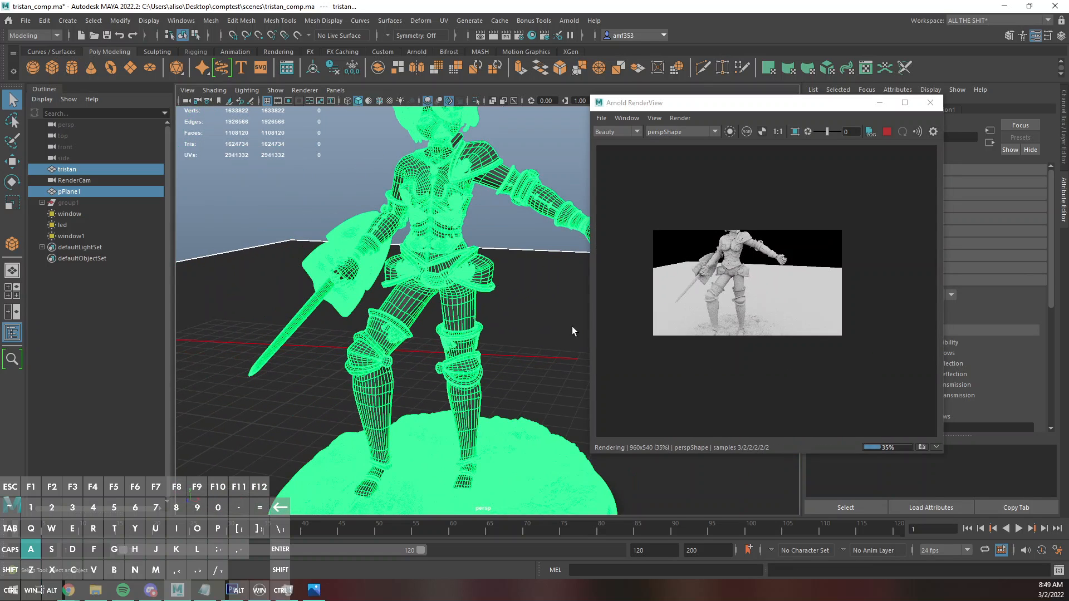
scroll(505, 334, down, 5)
alt+drag(503, 363, 446, 361)
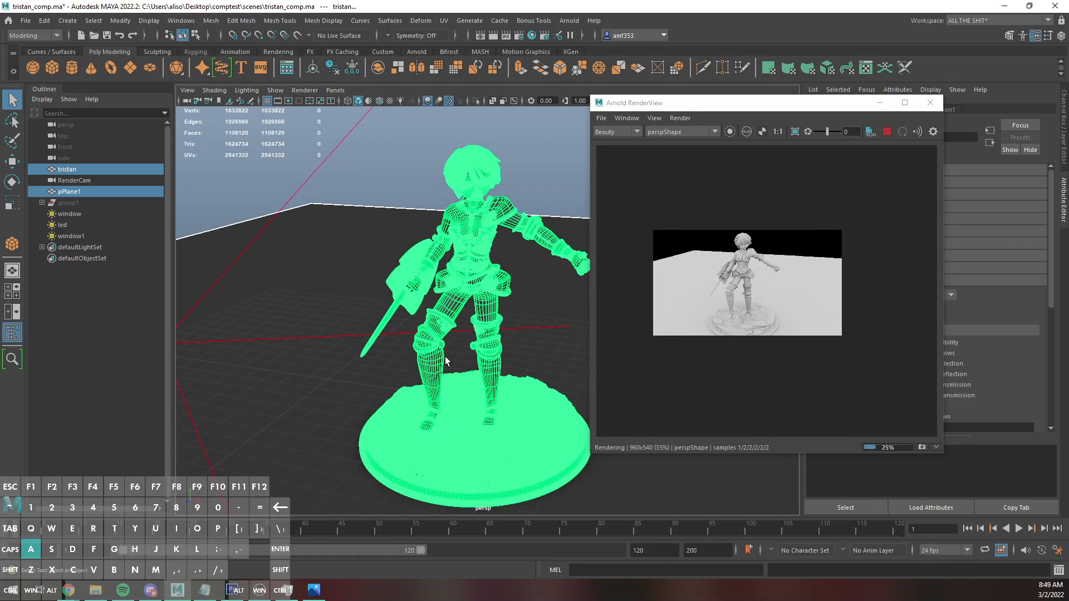
right_drag(372, 415, 382, 569)
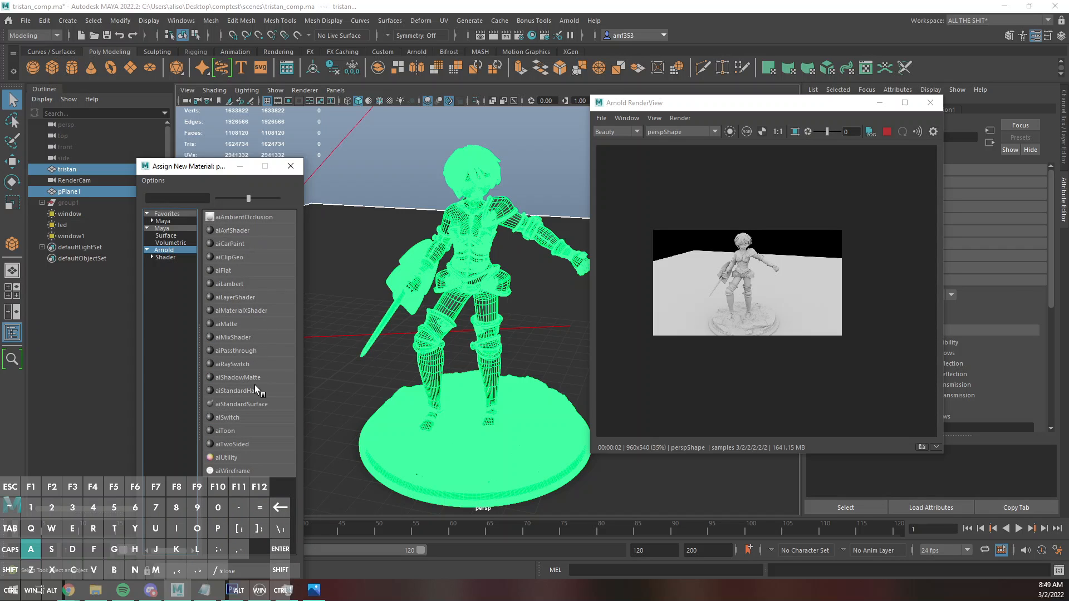
click(225, 322)
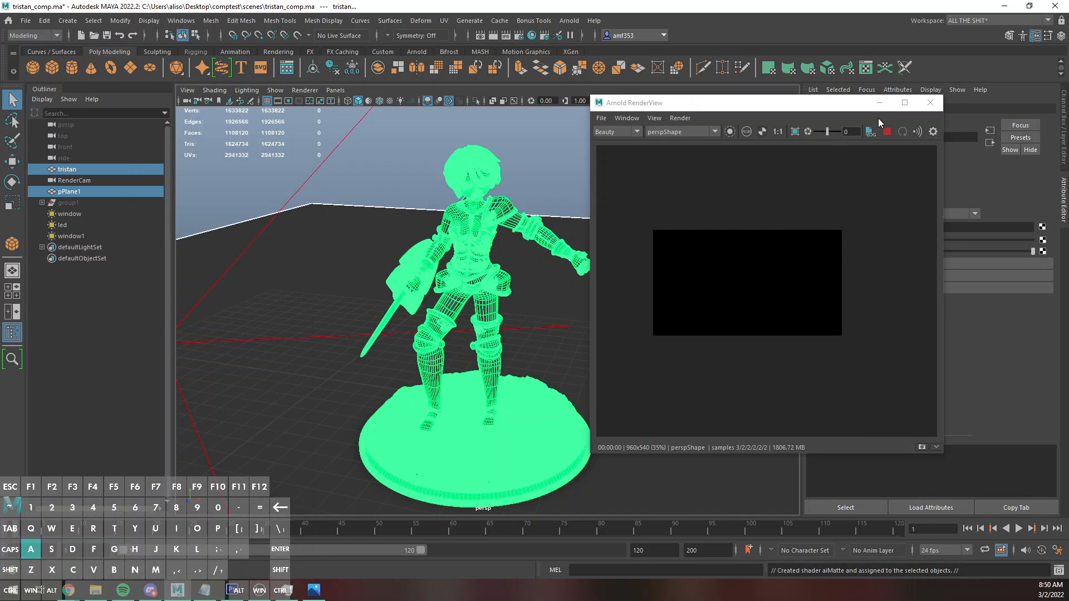
Raise the matte material's color from black to a mid grey and stop the running render
drag(858, 102, 773, 117)
click(897, 240)
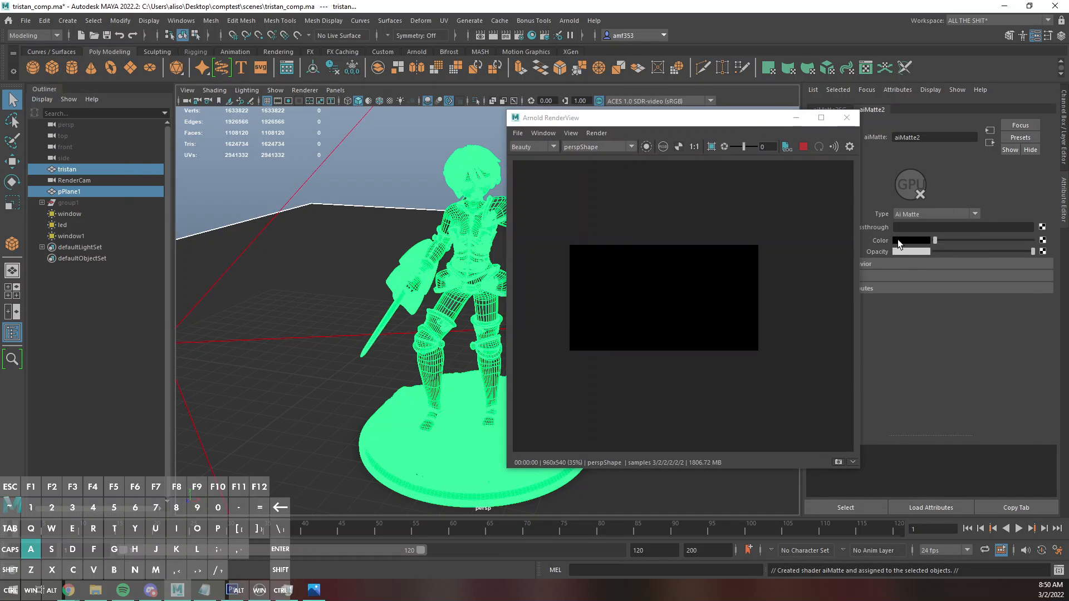
drag(940, 242, 976, 243)
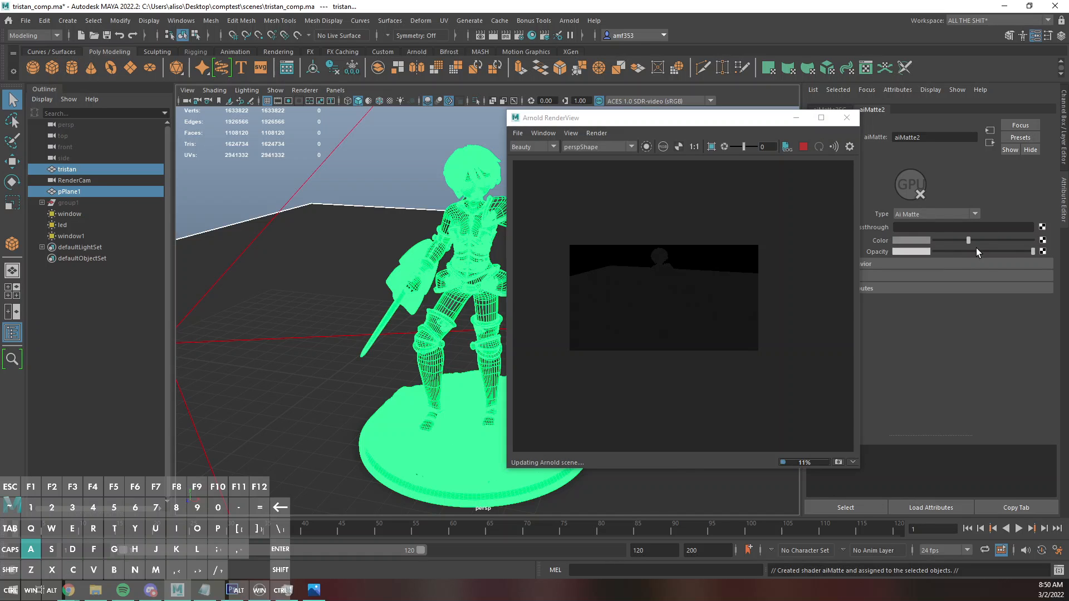
click(800, 151)
drag(688, 124, 249, 147)
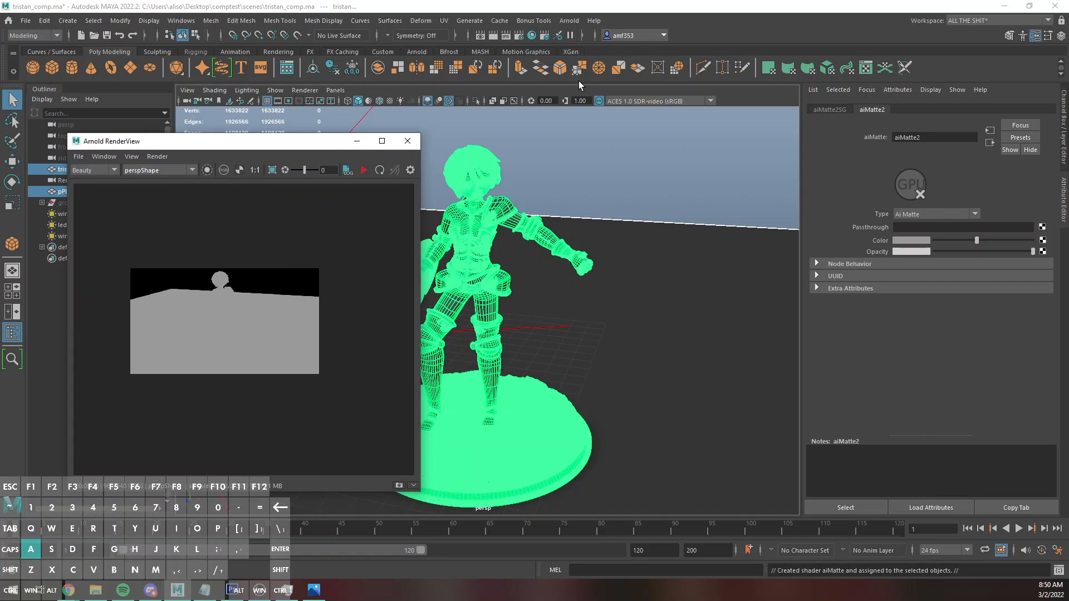
Open the Hypershade and graph the aiMatte2 material's input and output connections
click(533, 35)
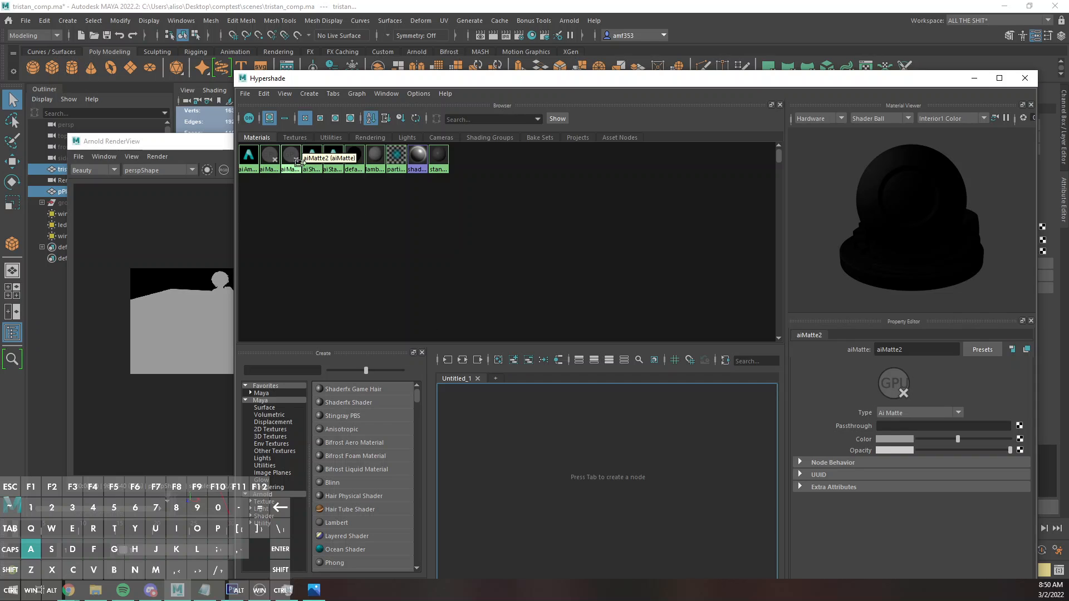
click(295, 157)
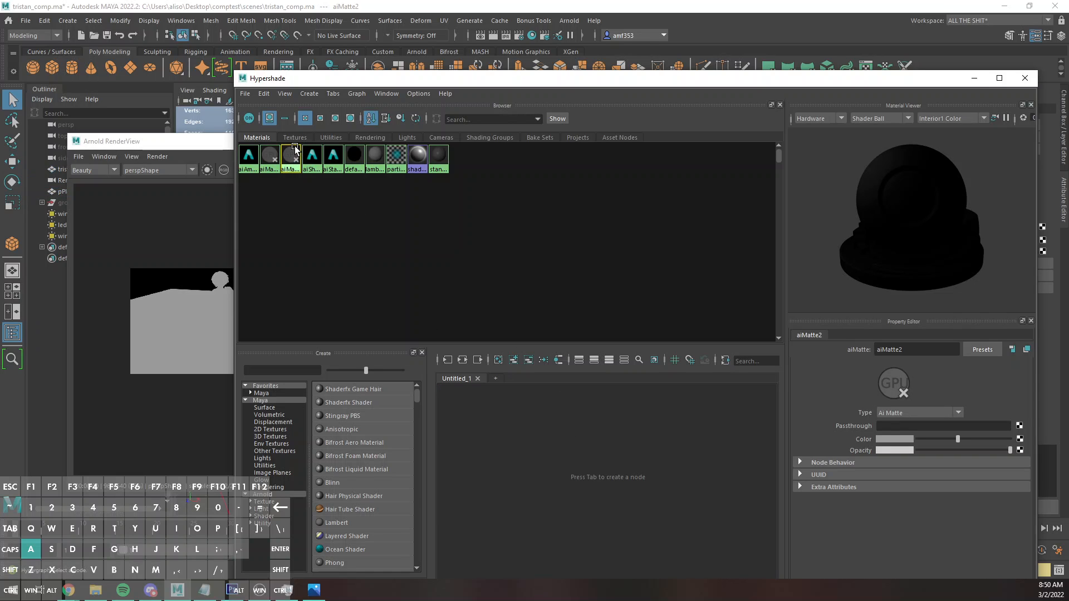
click(464, 362)
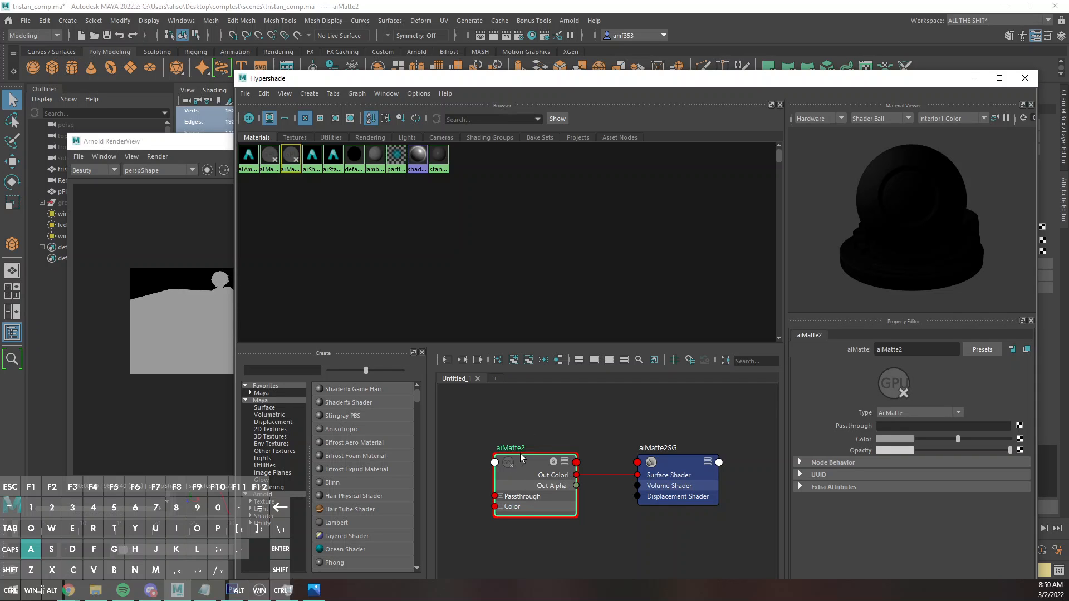
alt+middle_drag(520, 466, 560, 451)
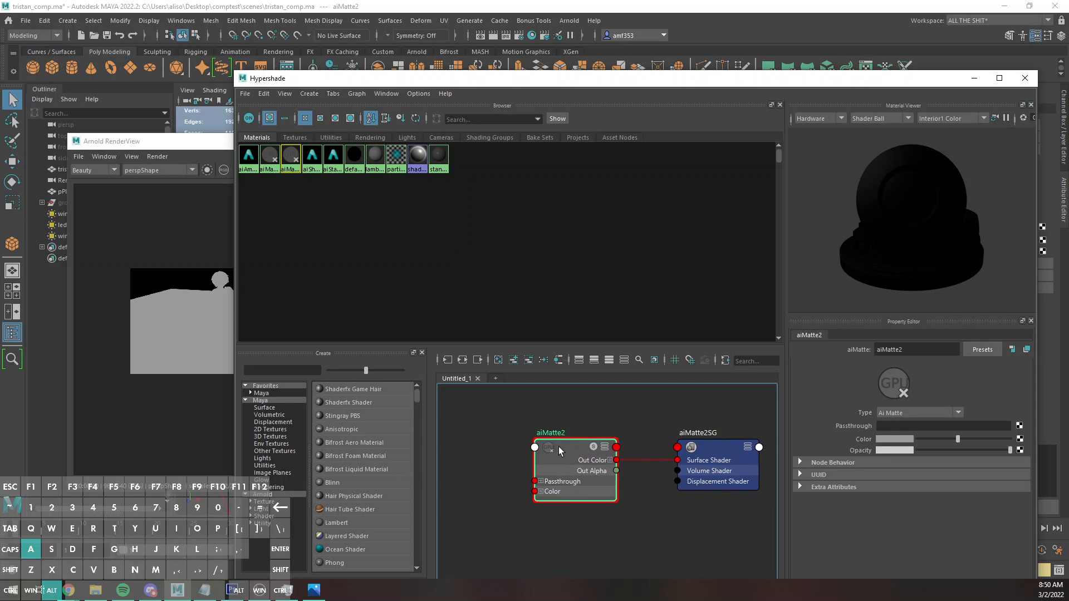
alt+scroll(513, 436, down, 2)
alt+middle_drag(499, 471, 603, 470)
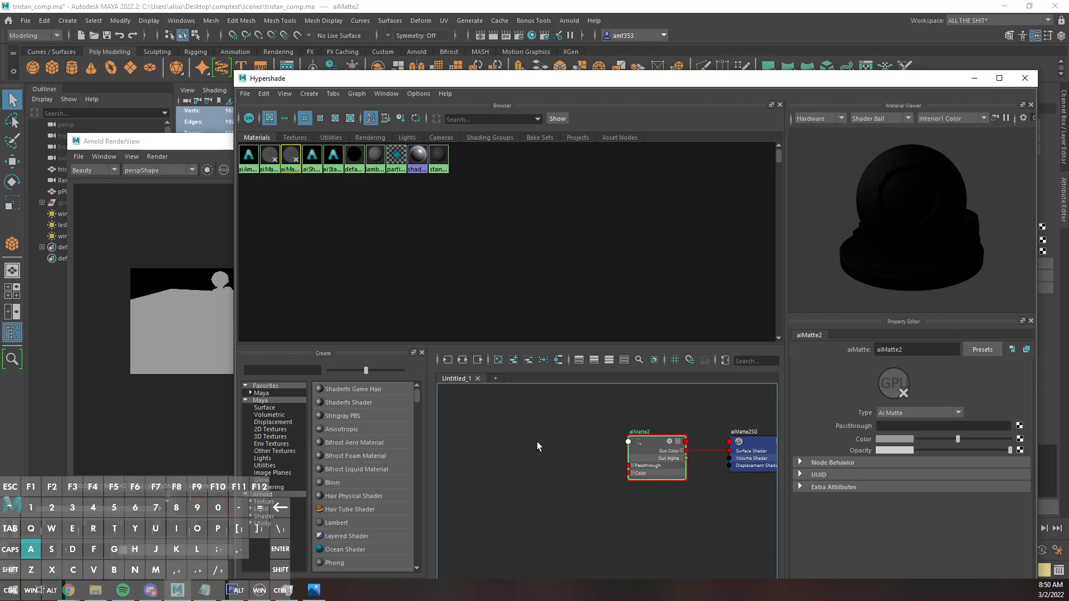
Add an aiAmbientOcclusion node to the graph beside aiMatte2 and move its shading group out of the way
key(Tab)
text(aiamb)
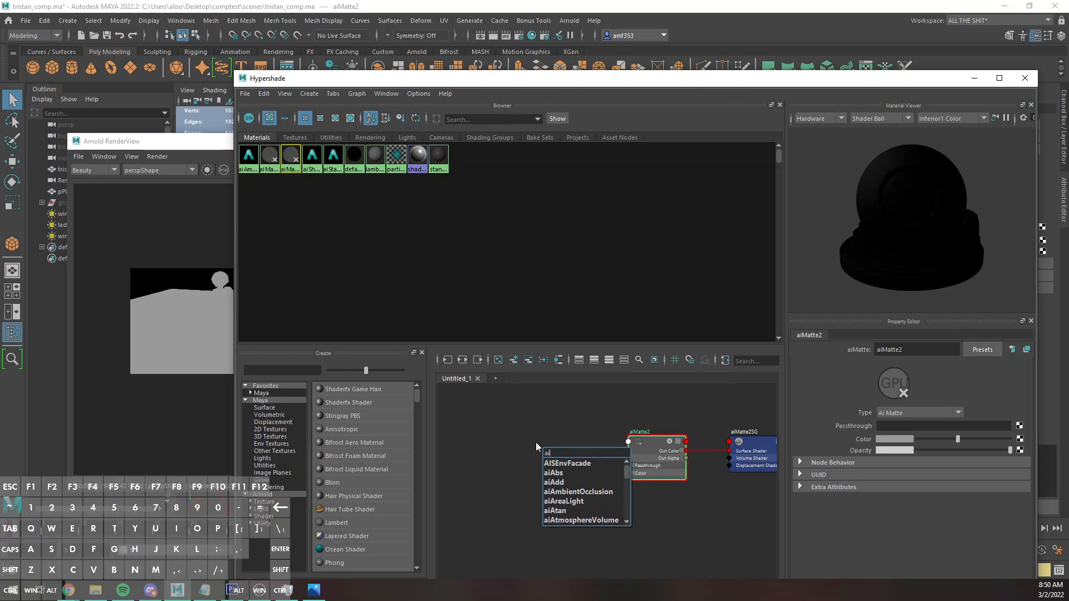
key(Return)
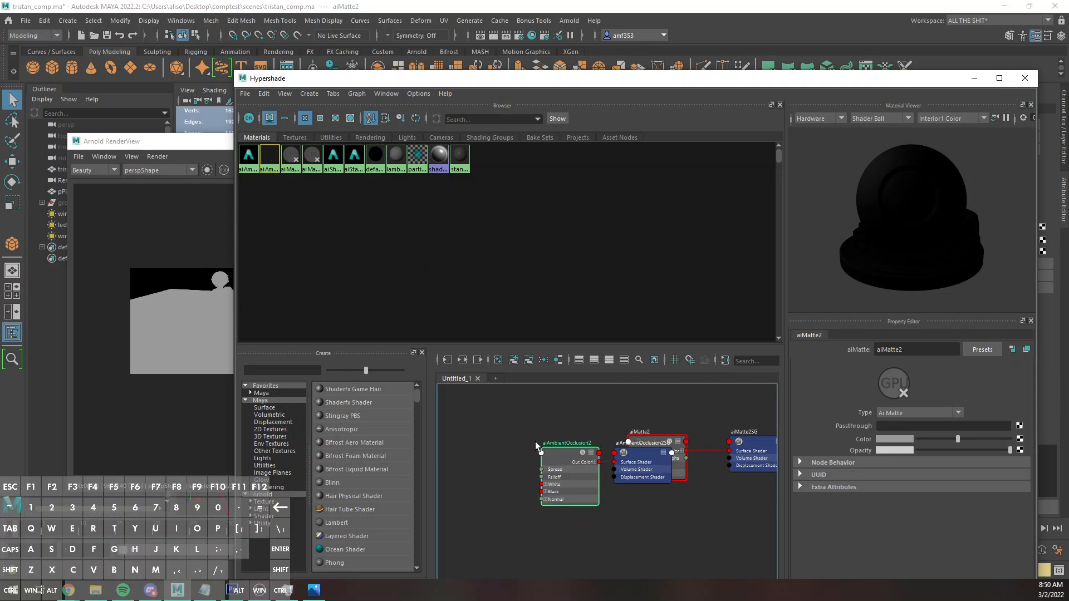
drag(657, 456, 553, 384)
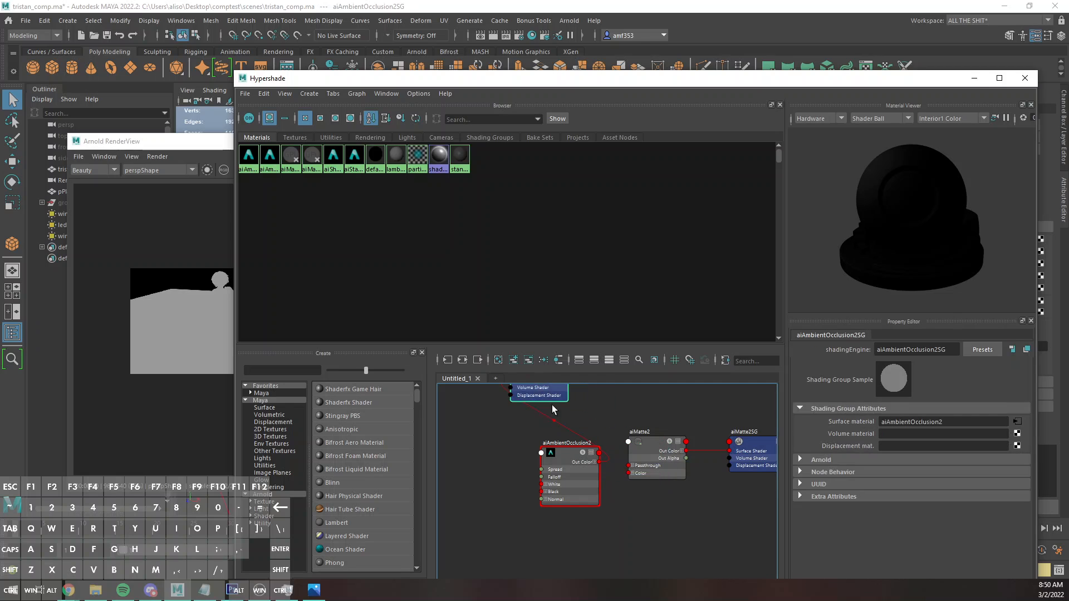
Connect the ambient occlusion node's Out Color directly to aiMatte2's Color and start the render
scroll(594, 480, up, 3)
drag(600, 452, 641, 467)
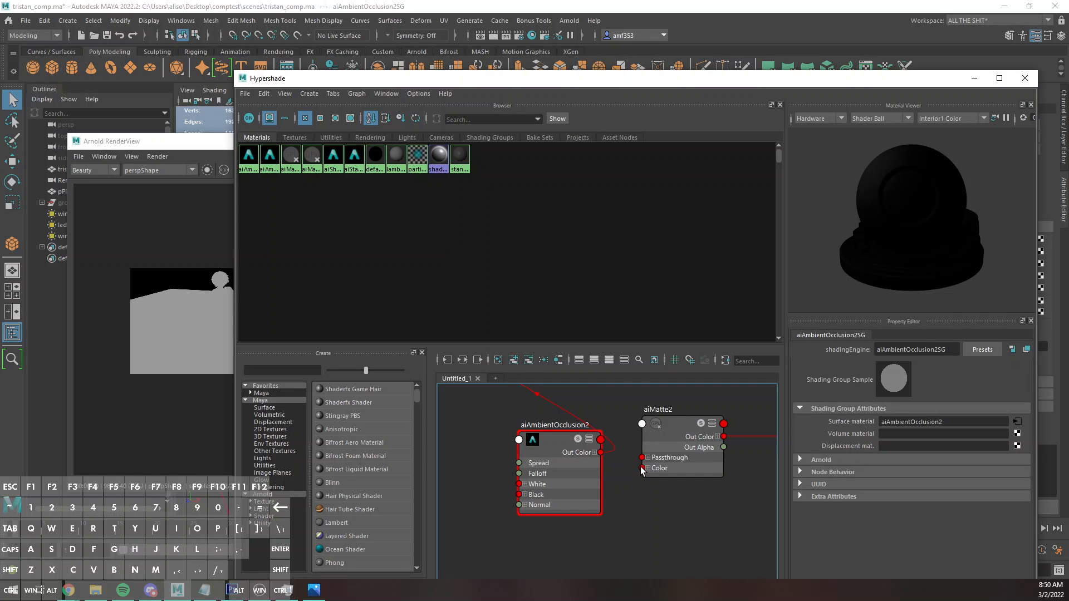
click(205, 210)
click(366, 169)
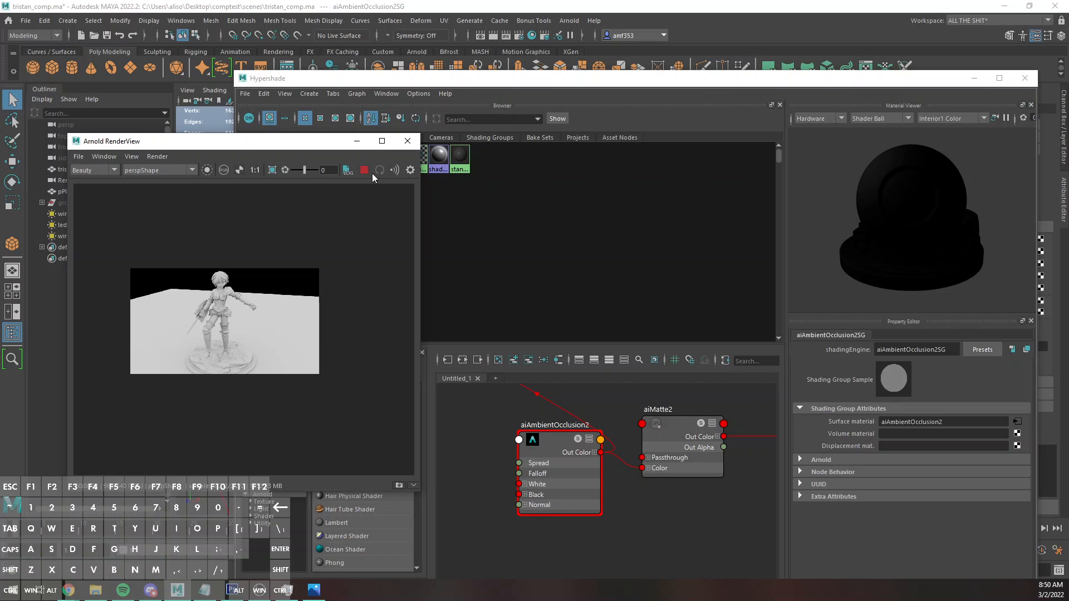
Disconnect the ambient occlusion from aiMatte2's Color and insert a ramp texture node between the two nodes
drag(552, 434, 476, 439)
drag(636, 468, 532, 486)
key(Tab)
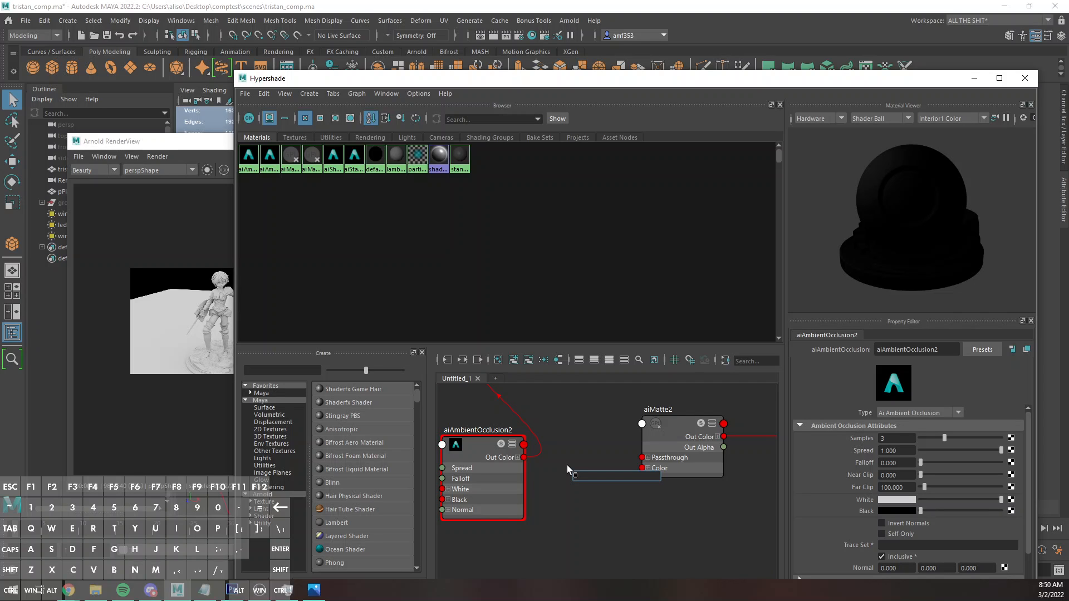
text(ramp)
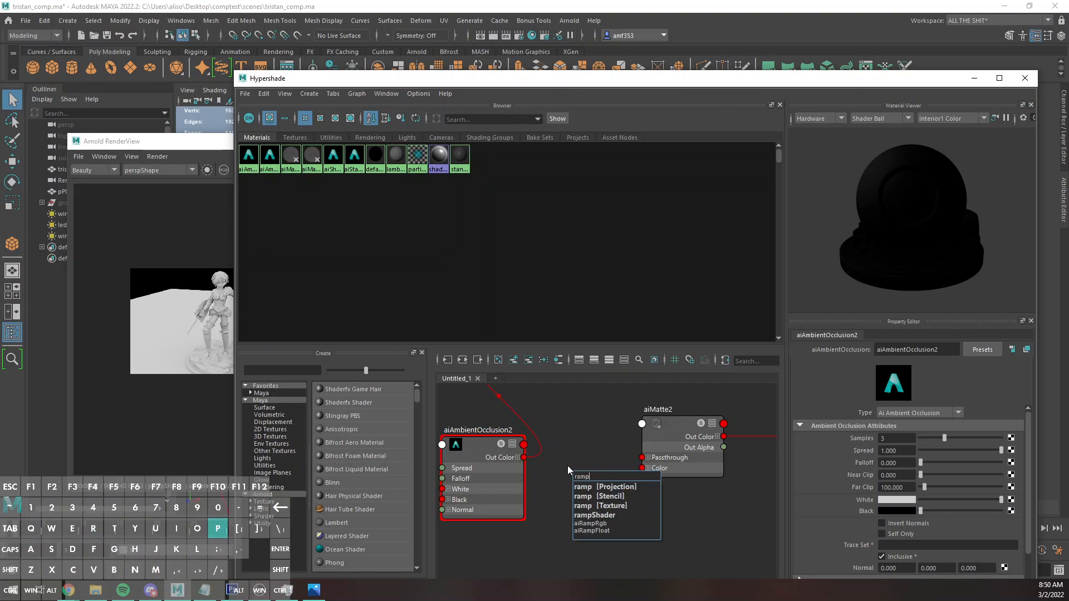
key(Down)
key(Return)
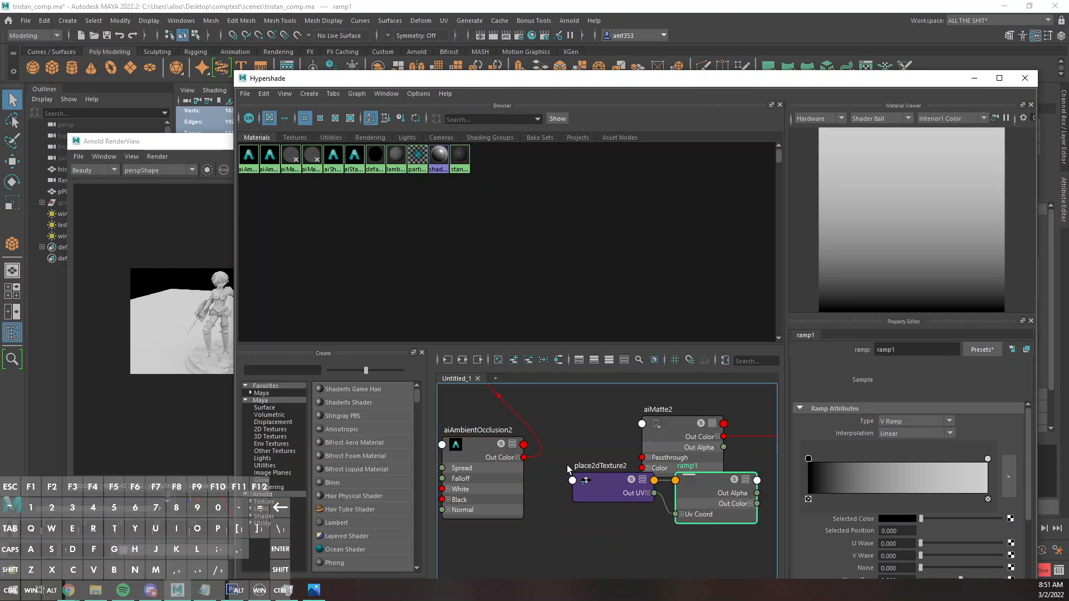
drag(610, 487, 546, 399)
drag(719, 480, 600, 450)
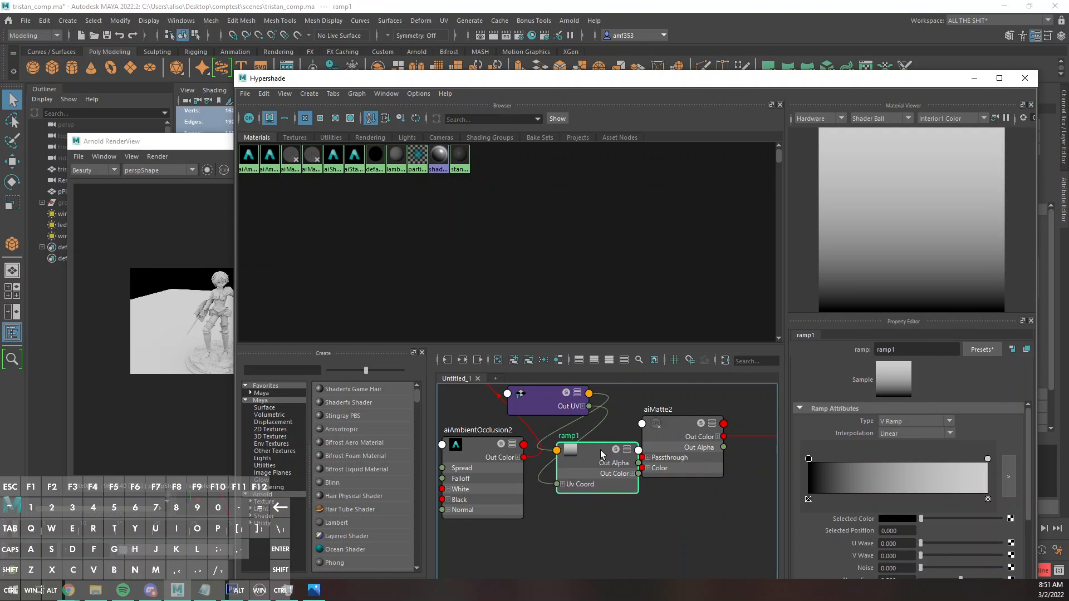
Connect the ambient occlusion node's Out Color R to the ramp's U Coord and V Coord
click(563, 484)
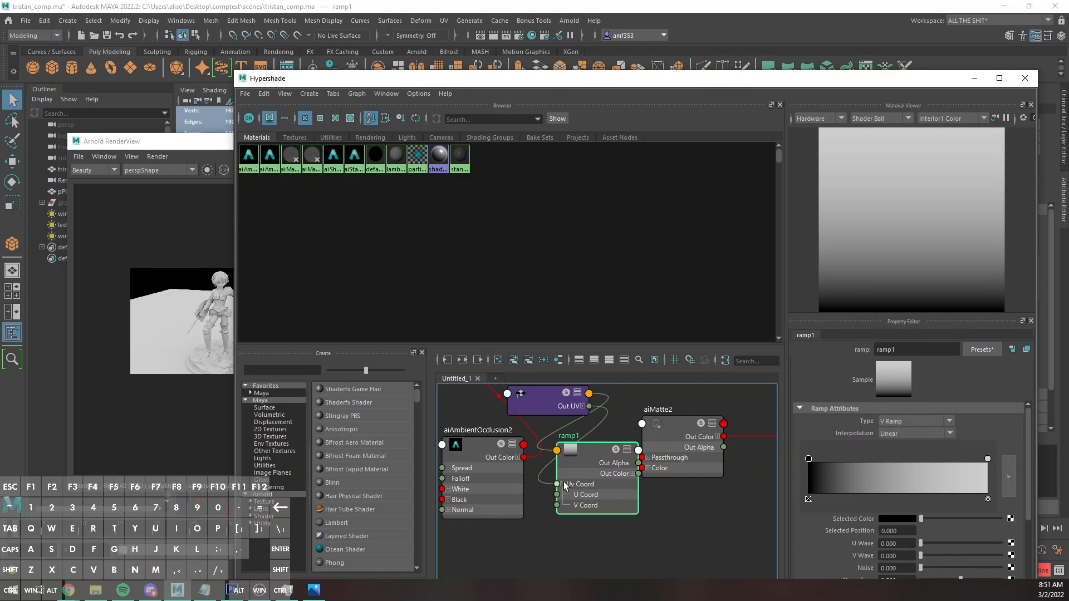
click(517, 458)
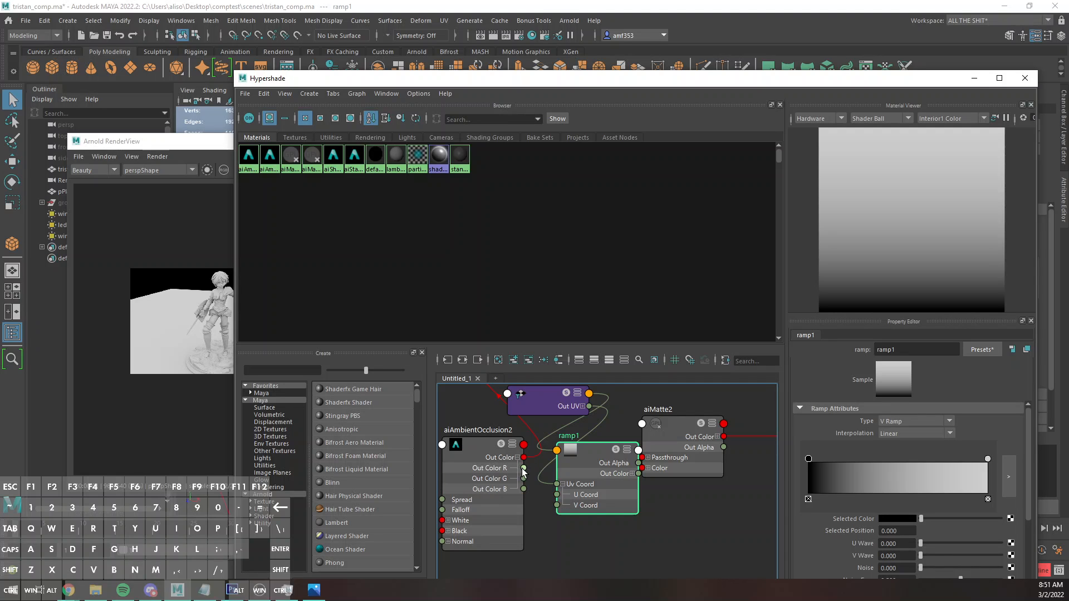
drag(524, 468, 557, 494)
drag(589, 453, 577, 430)
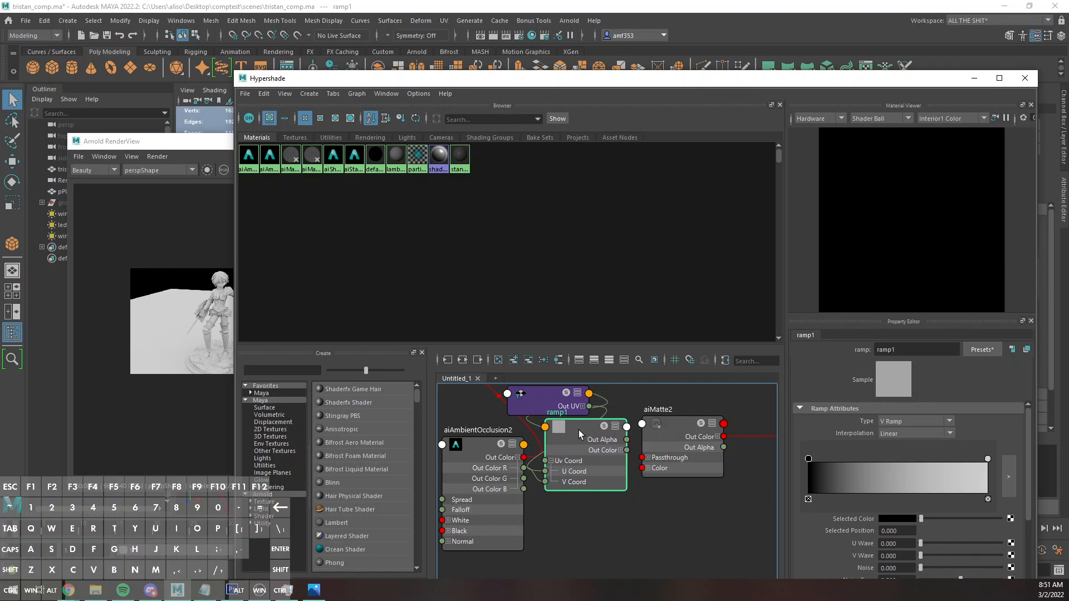
Connect the ramp's color output to aiMatte2's Color and run the render
click(619, 450)
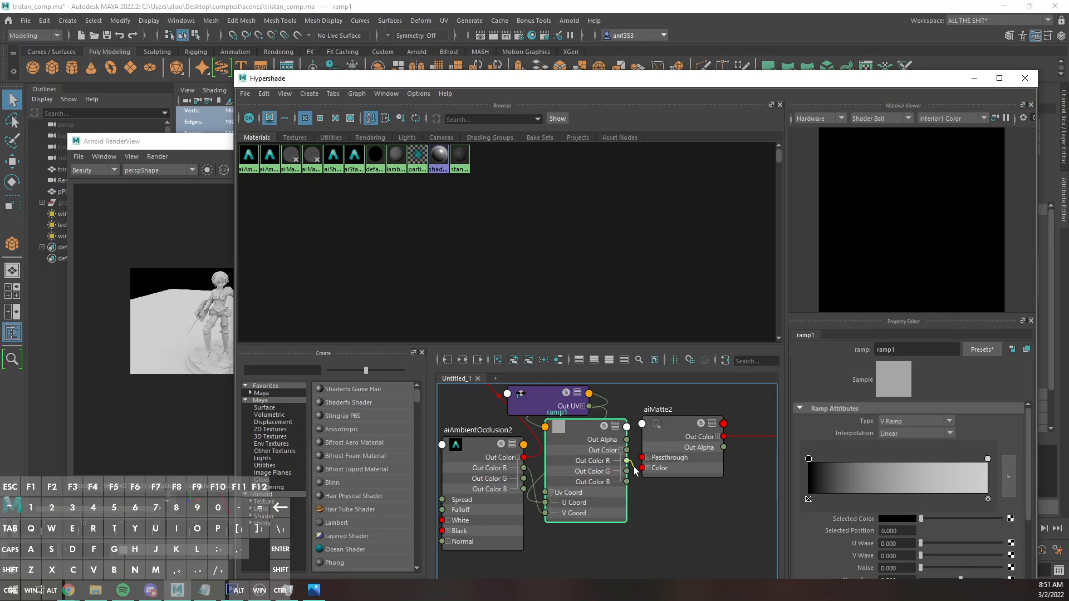
mouse_move(634, 471)
mouse_down()
mouse_move(647, 472)
mouse_move(644, 482)
mouse_up()
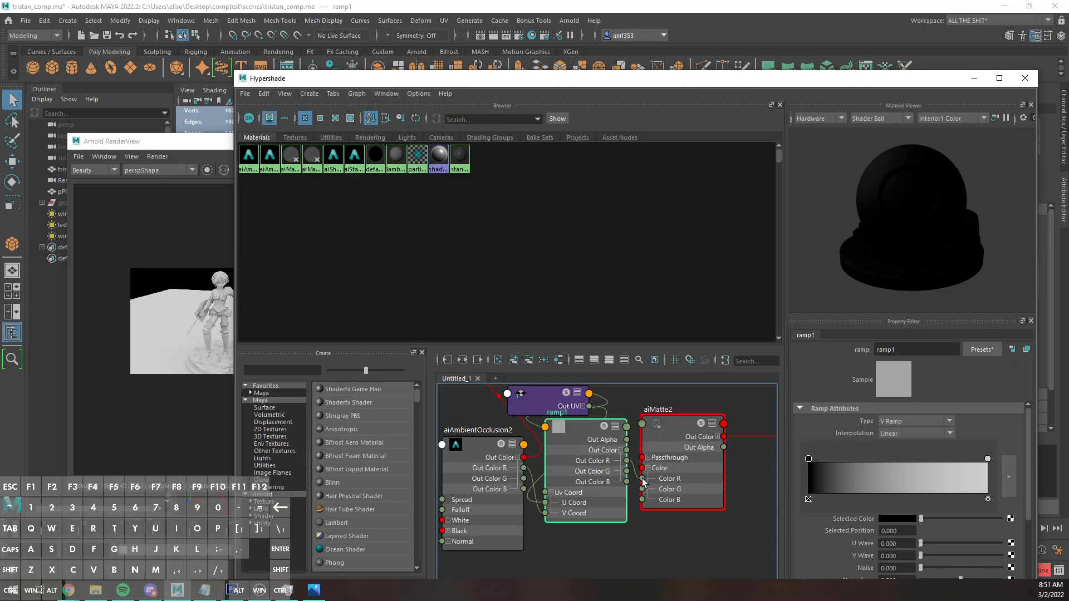
click(620, 450)
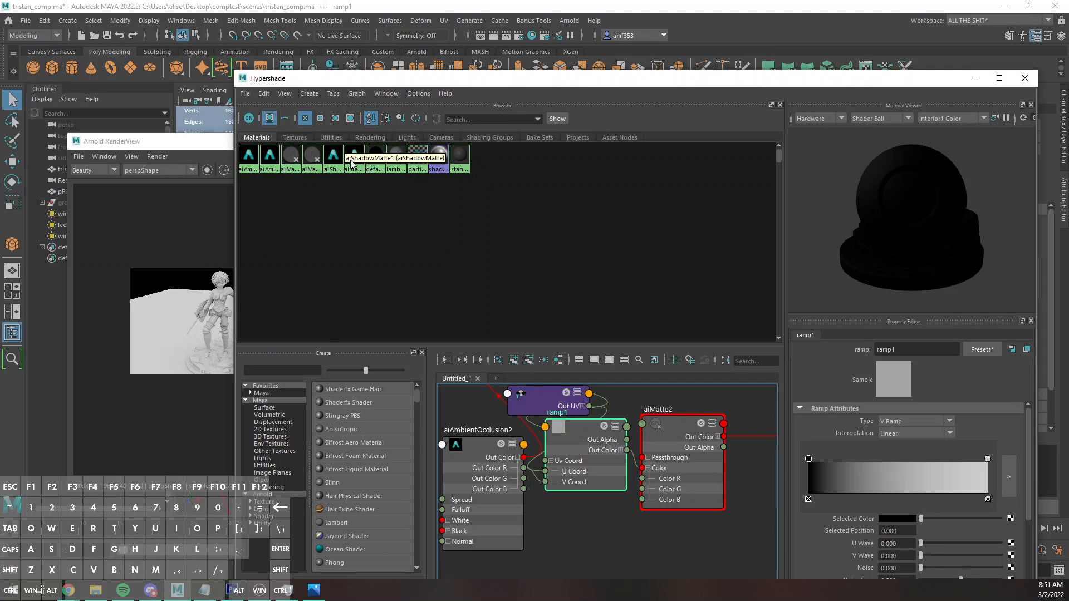
click(169, 150)
click(367, 173)
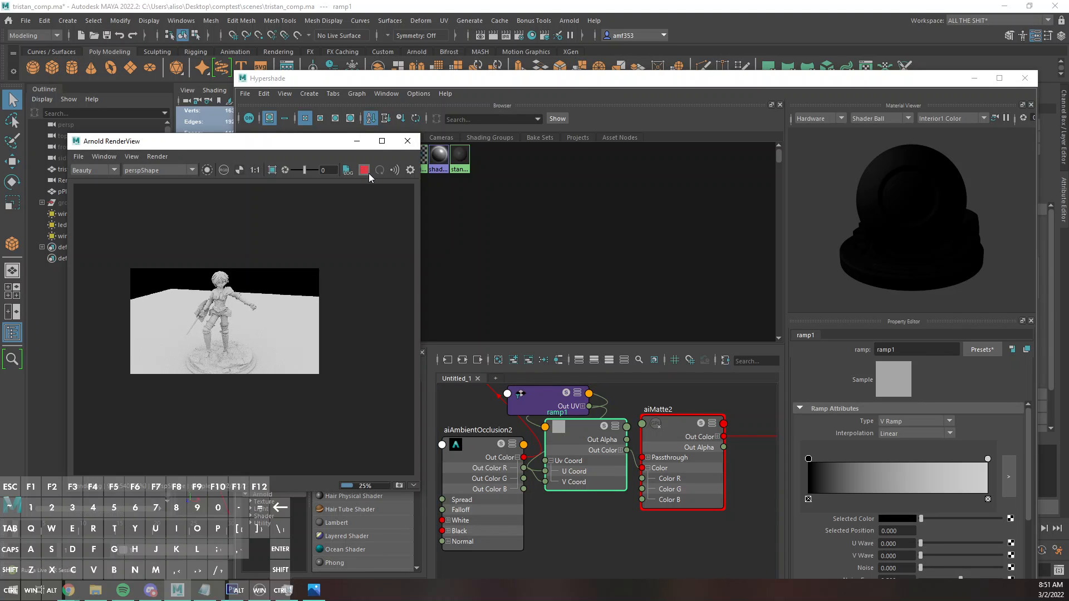
Test the ramp by changing its black color stop to cyan and inspect the figure close up in the render
click(576, 431)
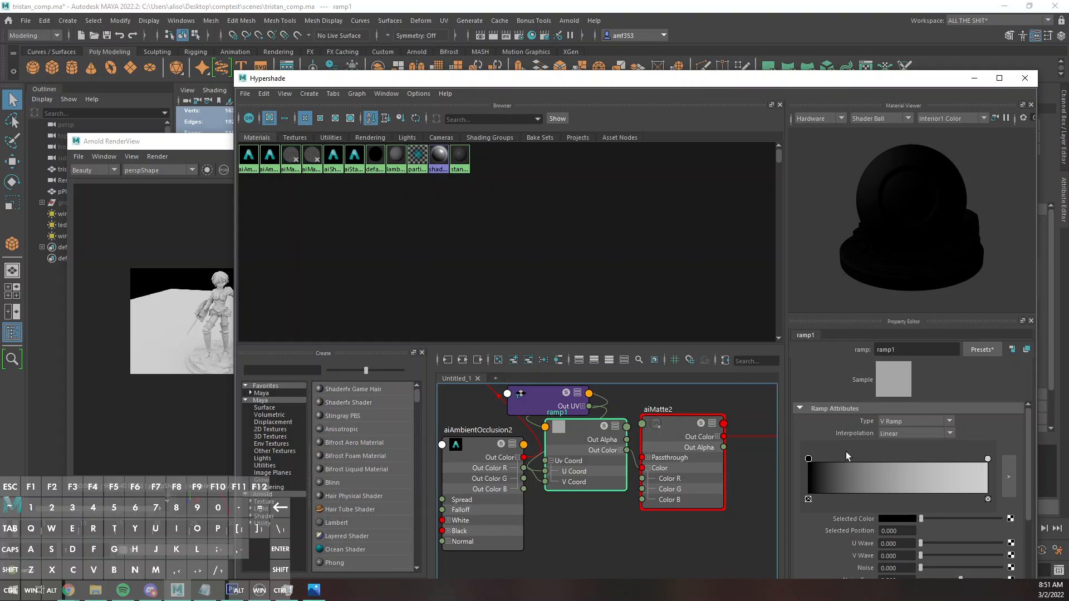
click(221, 228)
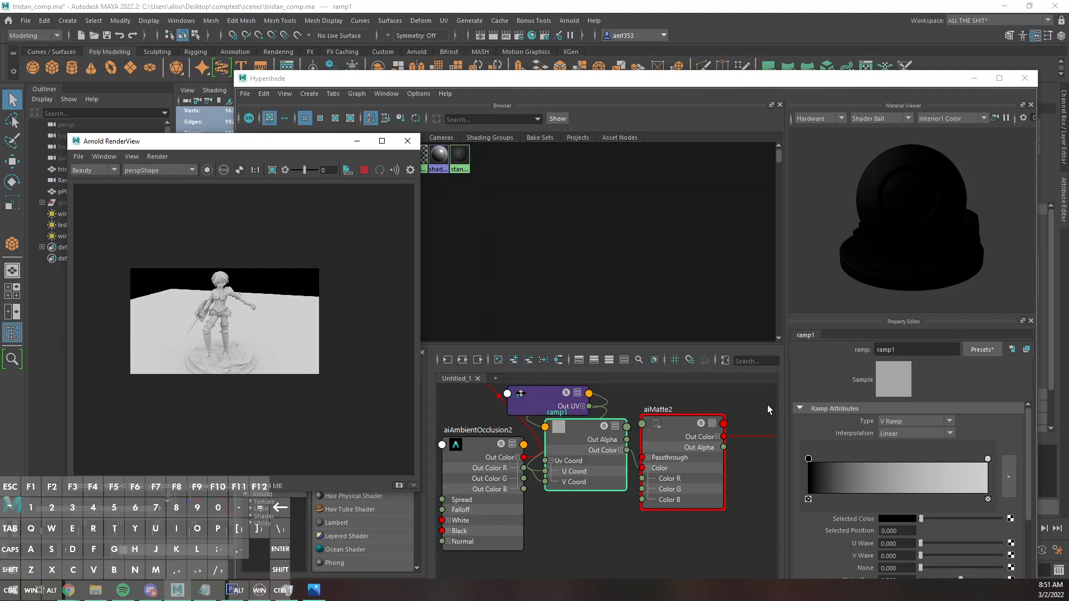
click(811, 461)
click(892, 516)
click(890, 487)
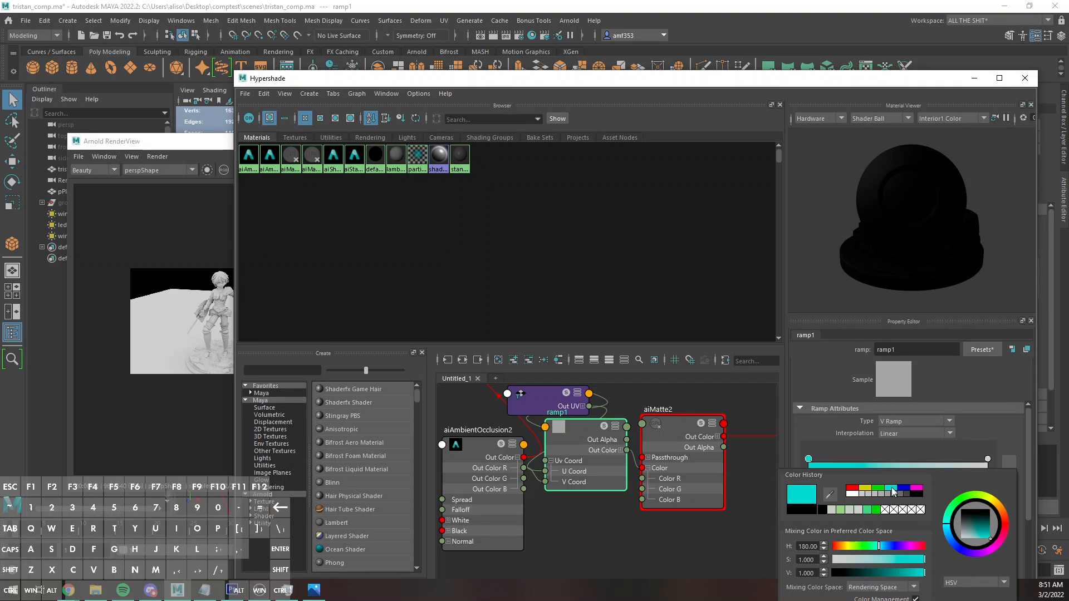
click(193, 145)
scroll(249, 289, up, 4)
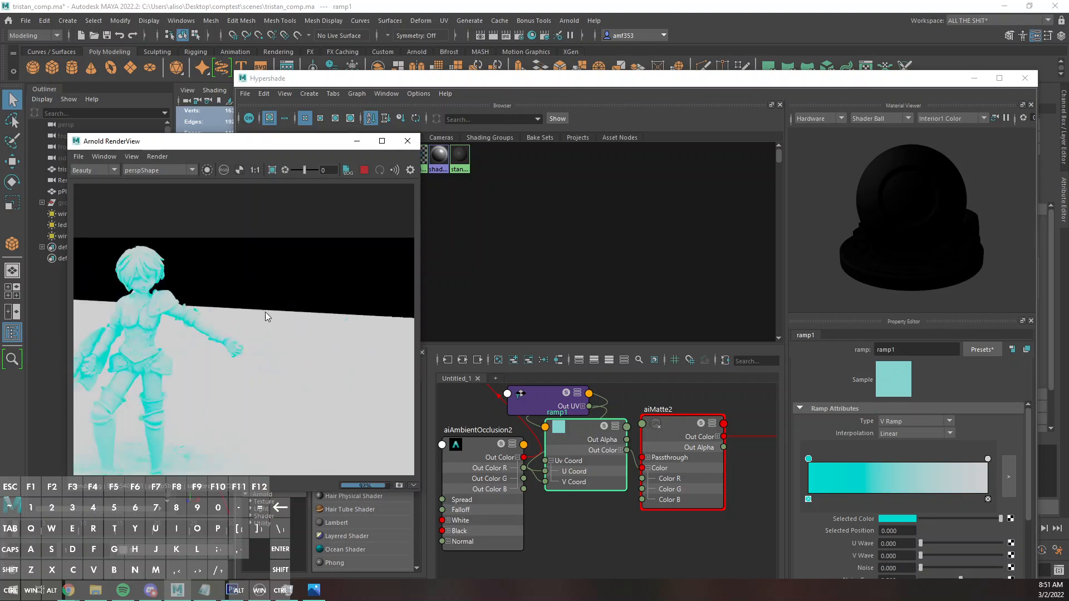
middle_drag(267, 317, 344, 267)
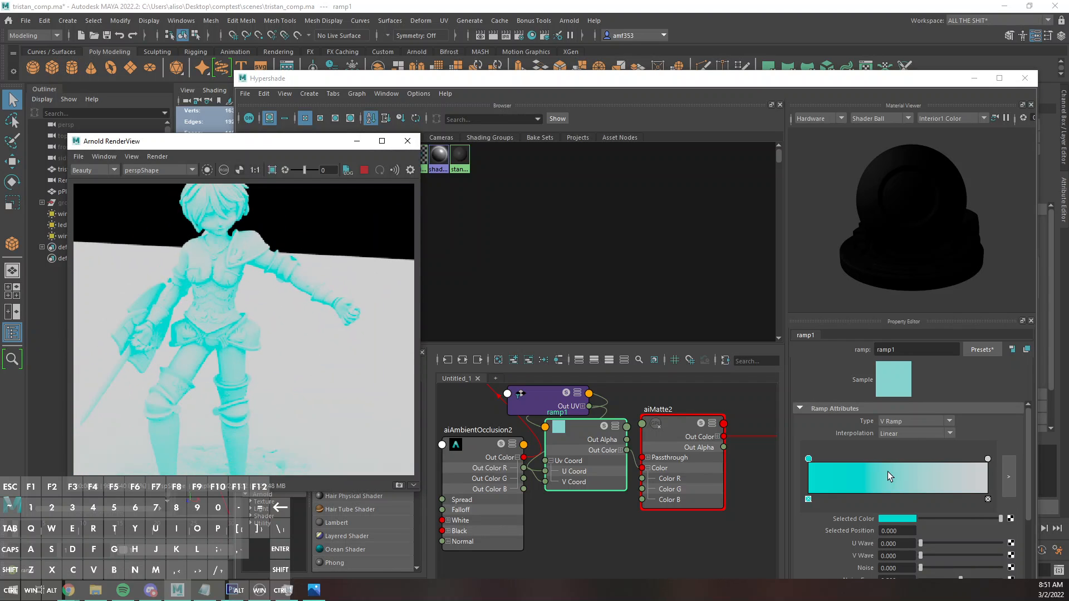
Set the ramp's first color stop back to black
click(900, 521)
click(900, 520)
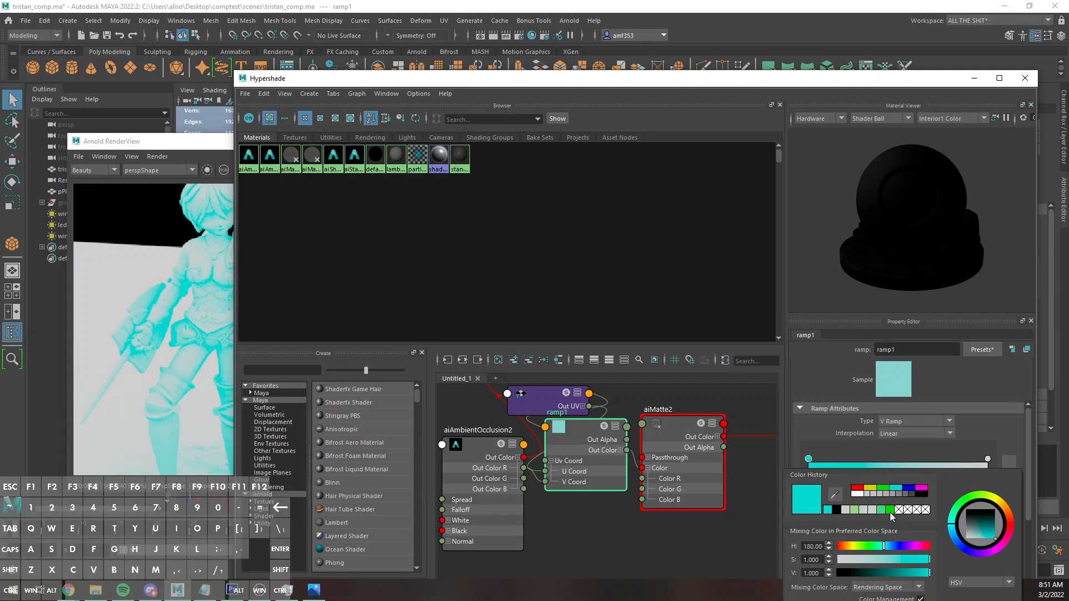
click(919, 494)
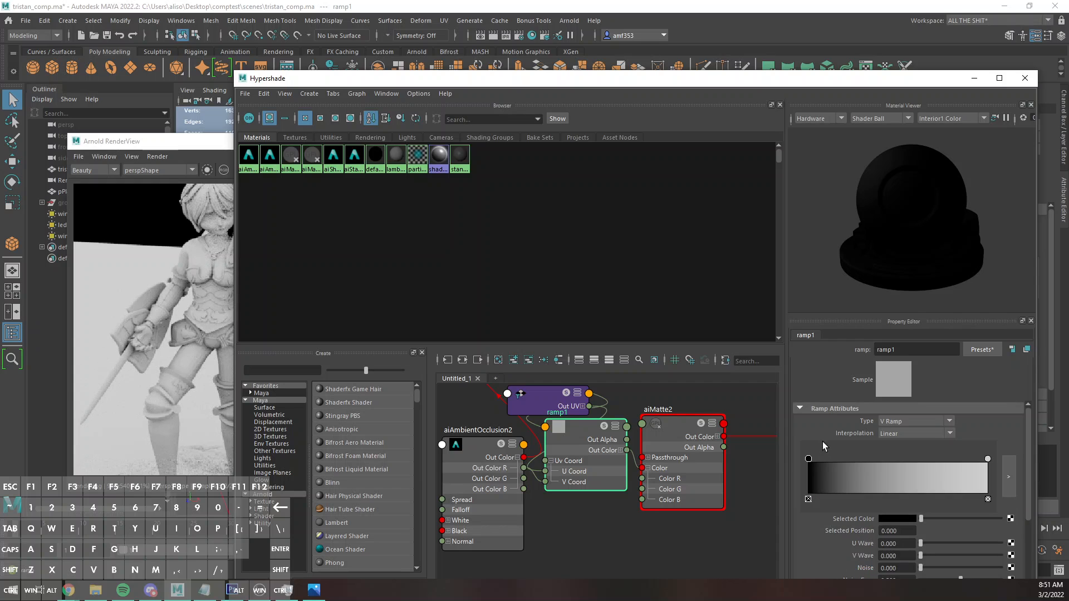
Move the ramp's white color stop to position 0.489 and the black stop to 0.257, and check the figure in the render
drag(987, 459, 896, 469)
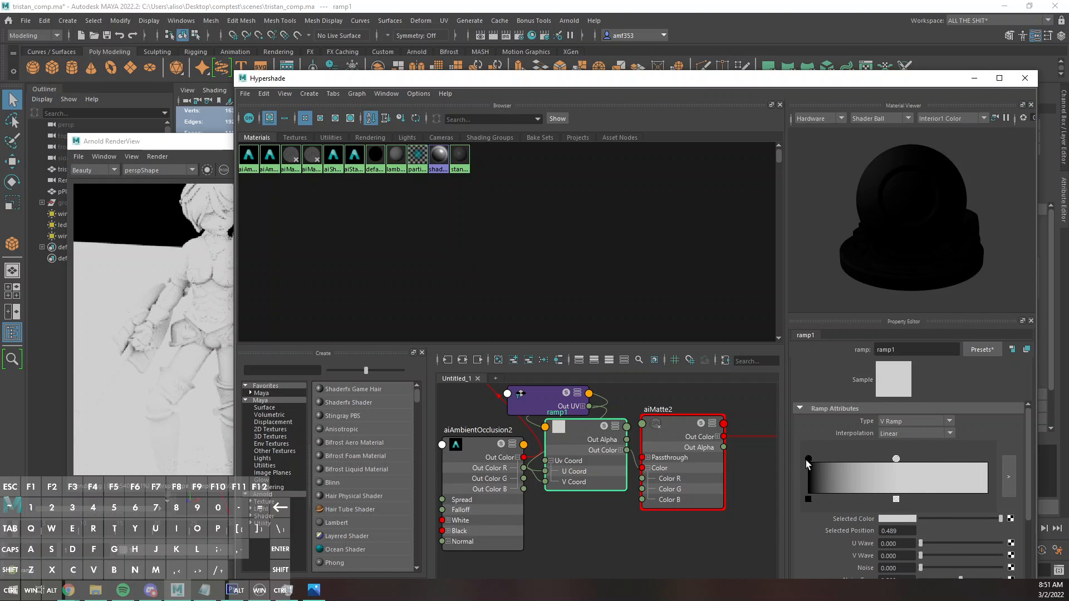
drag(808, 458, 853, 473)
drag(164, 145, 160, 134)
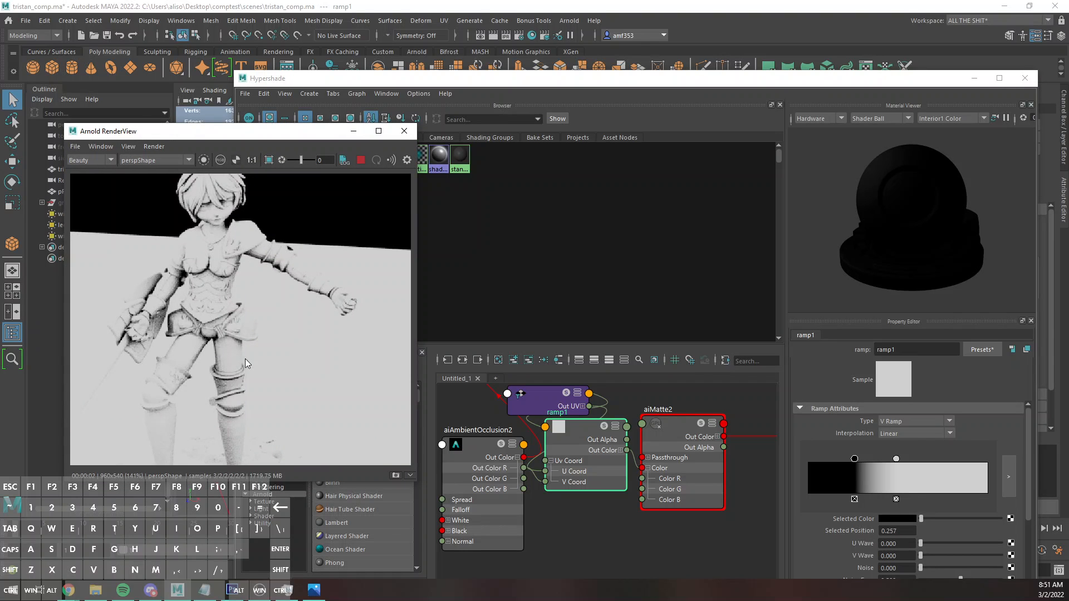
Try a black color stop at position 1.000 of the ramp, inspect the whole figure in the render, and remove the stop
click(986, 476)
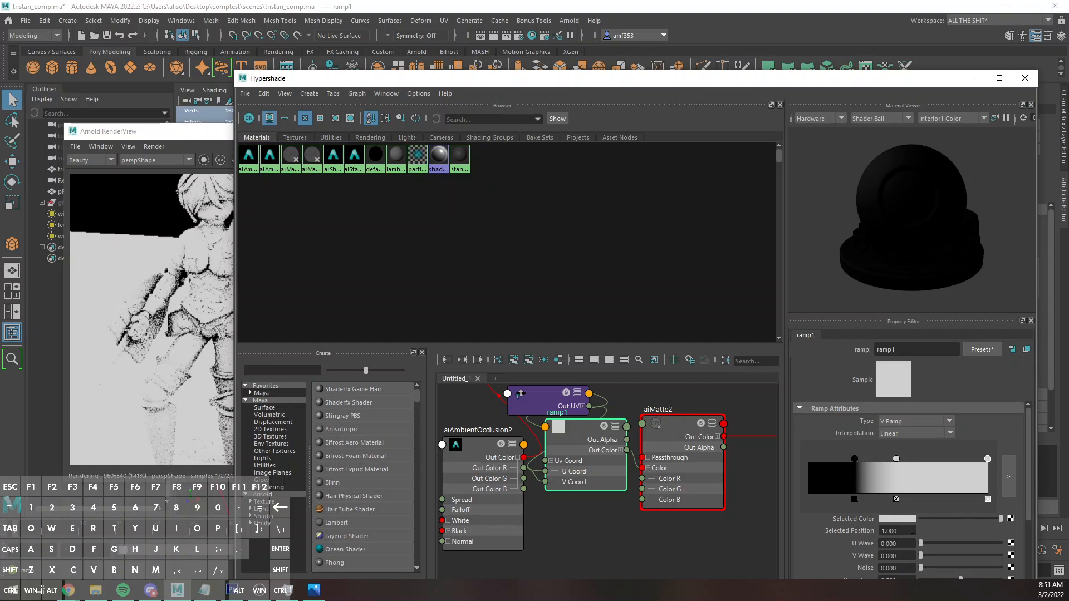
click(899, 519)
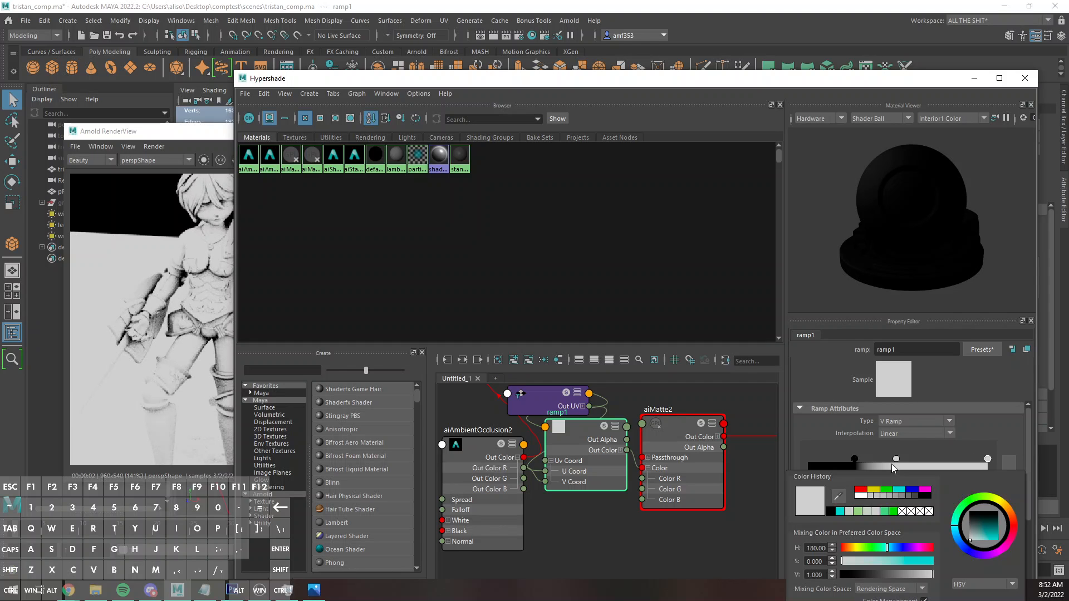
click(927, 493)
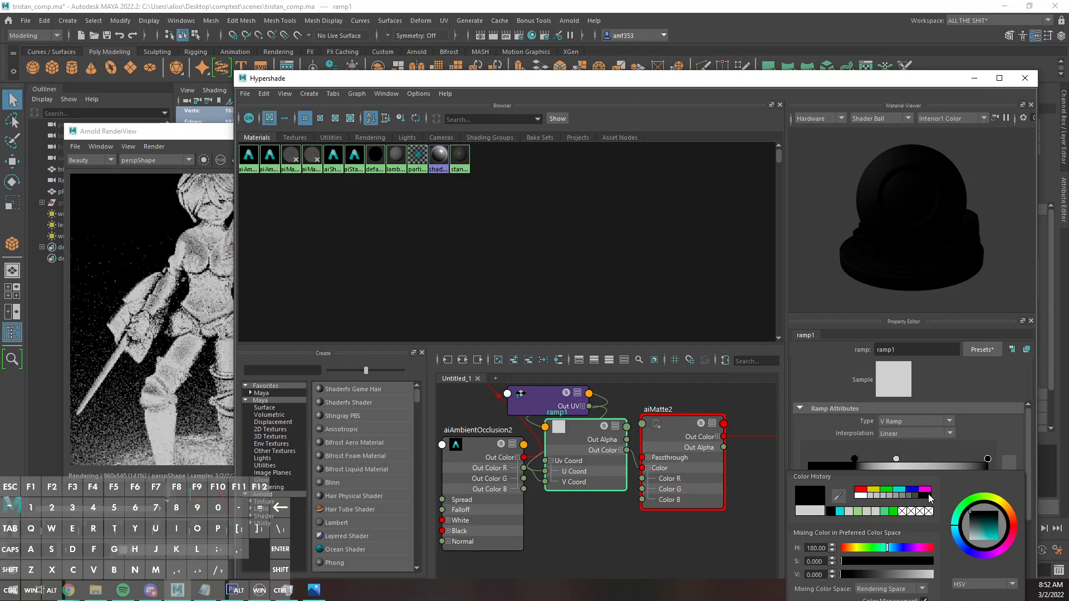
click(77, 169)
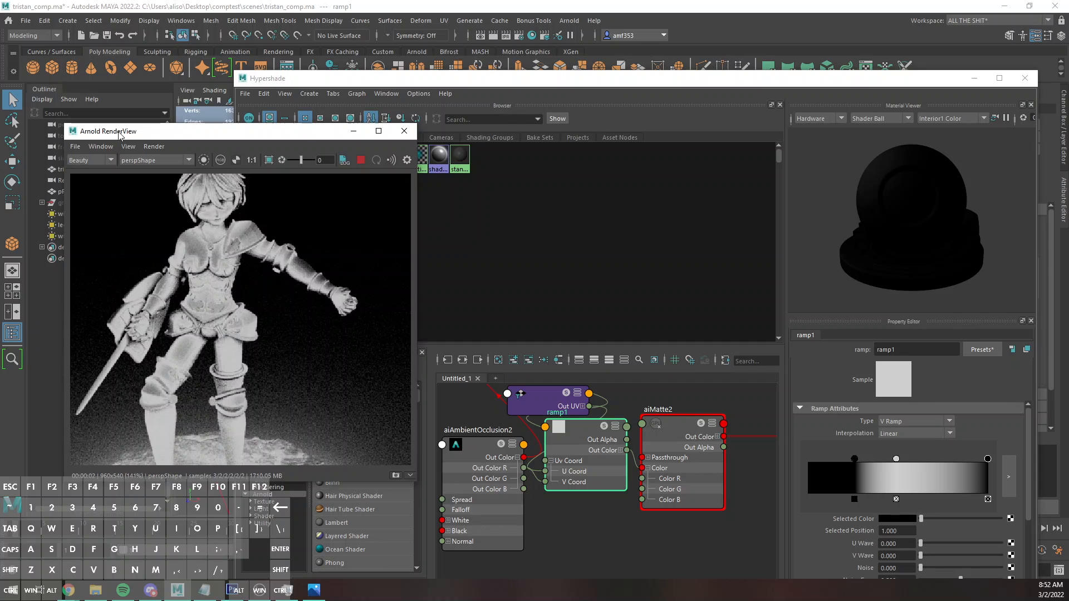
scroll(335, 313, down, 2)
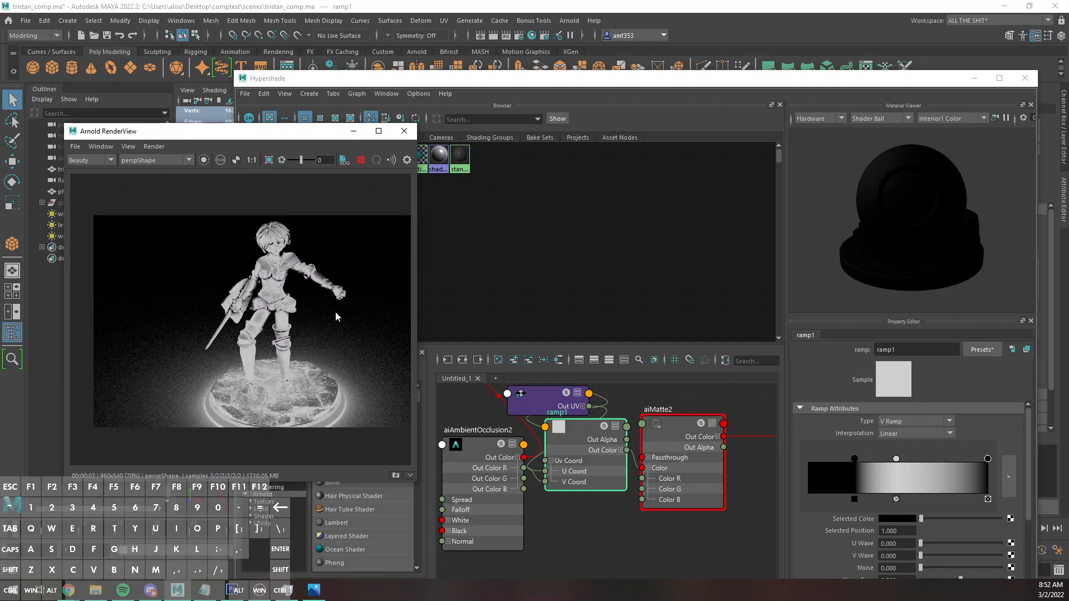
click(906, 519)
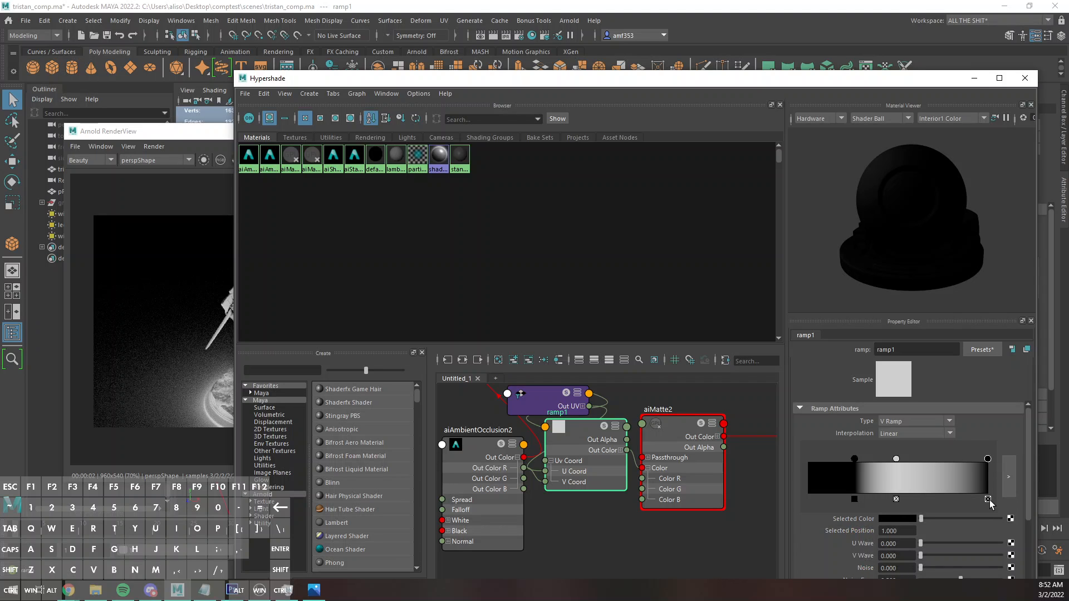
click(988, 500)
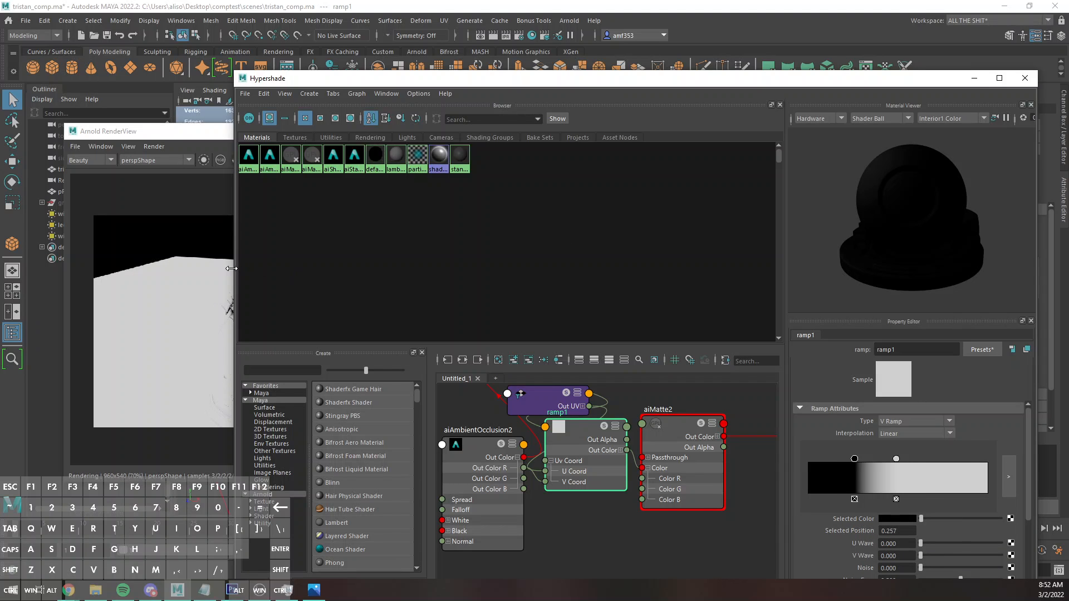
Uncover more of the render view and set the ramp's interpolation to None, inspecting the figure close up
drag(235, 271, 320, 273)
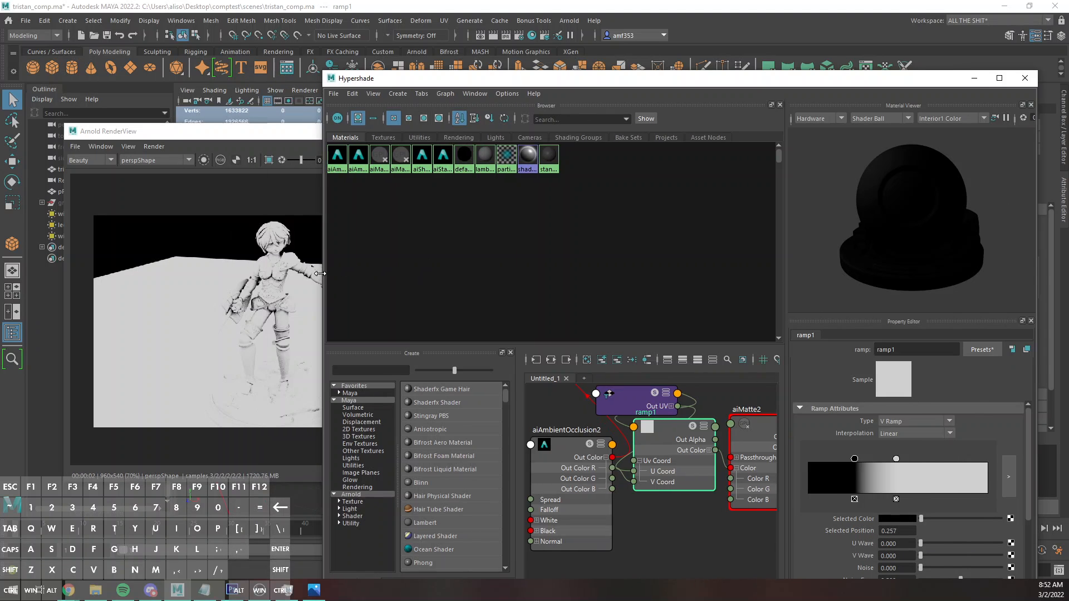
click(910, 436)
click(908, 445)
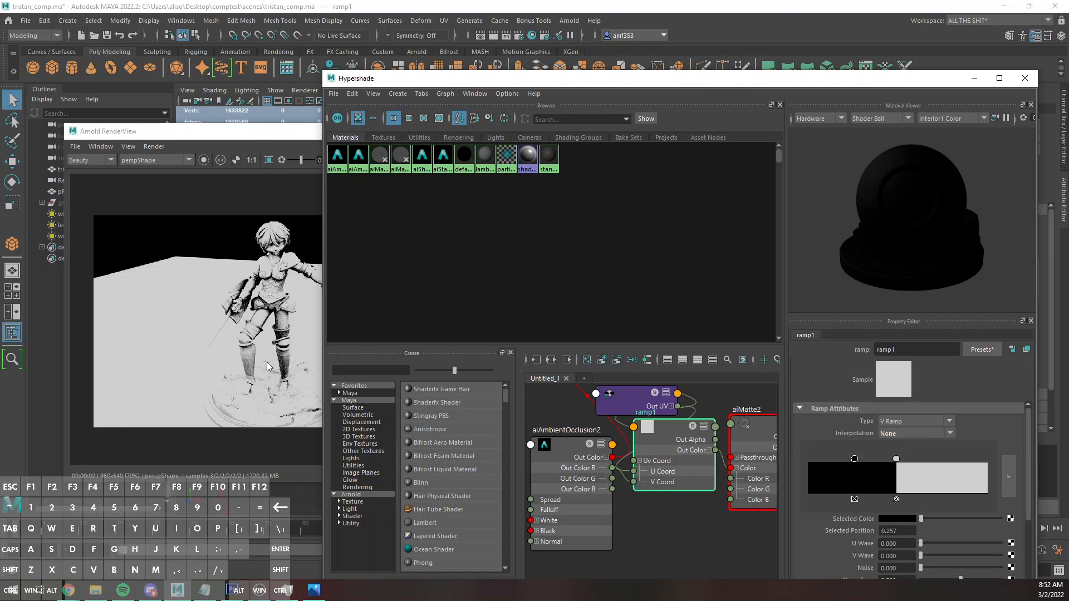
scroll(266, 362, up, 1)
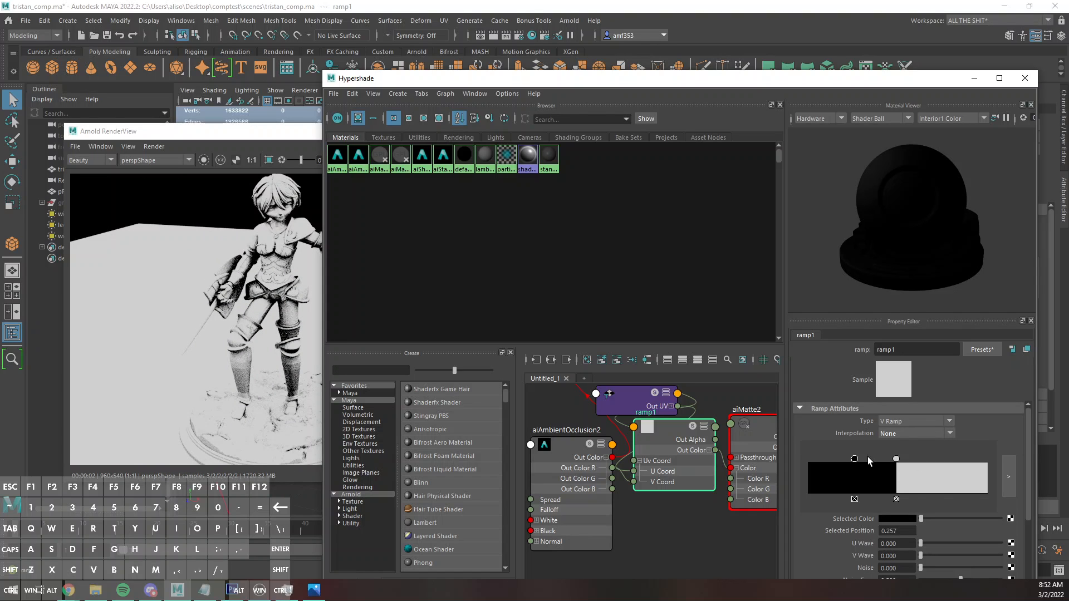
Set the ramp's black color stop to red and its white stop to orange
click(899, 517)
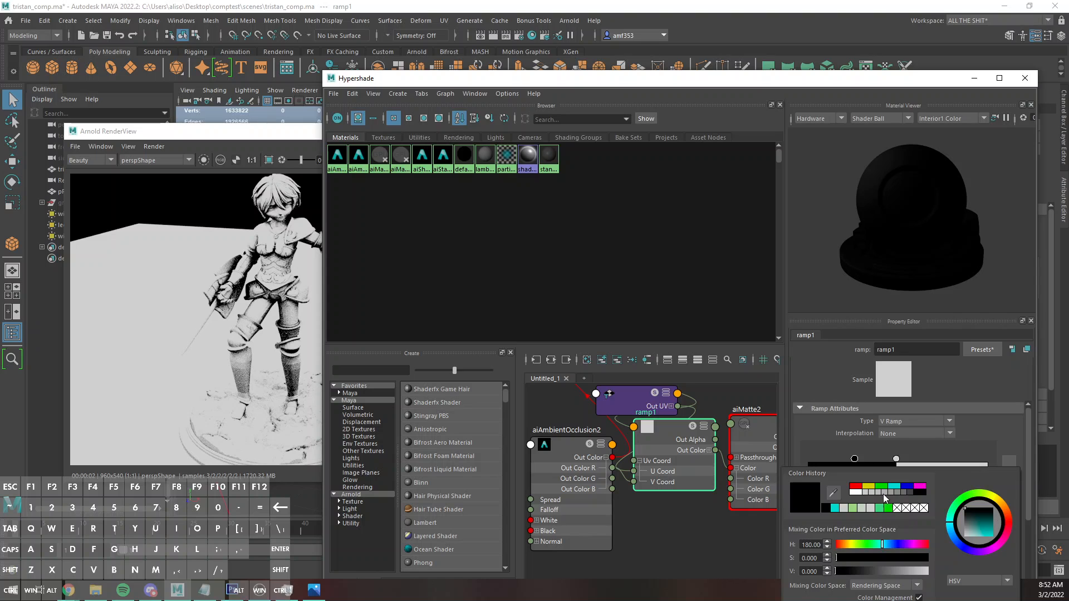
click(856, 489)
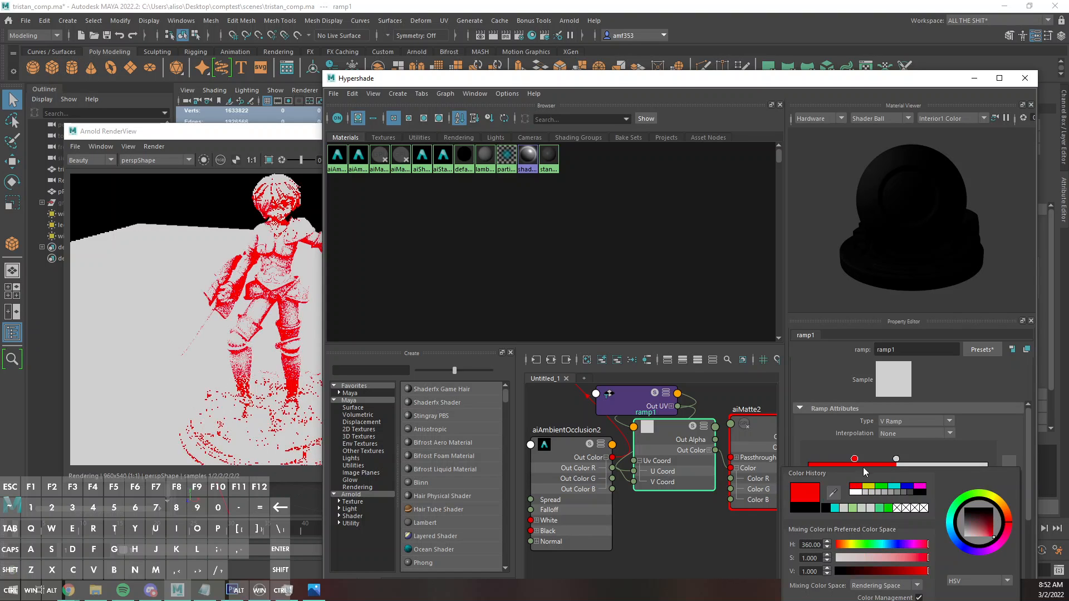
click(896, 459)
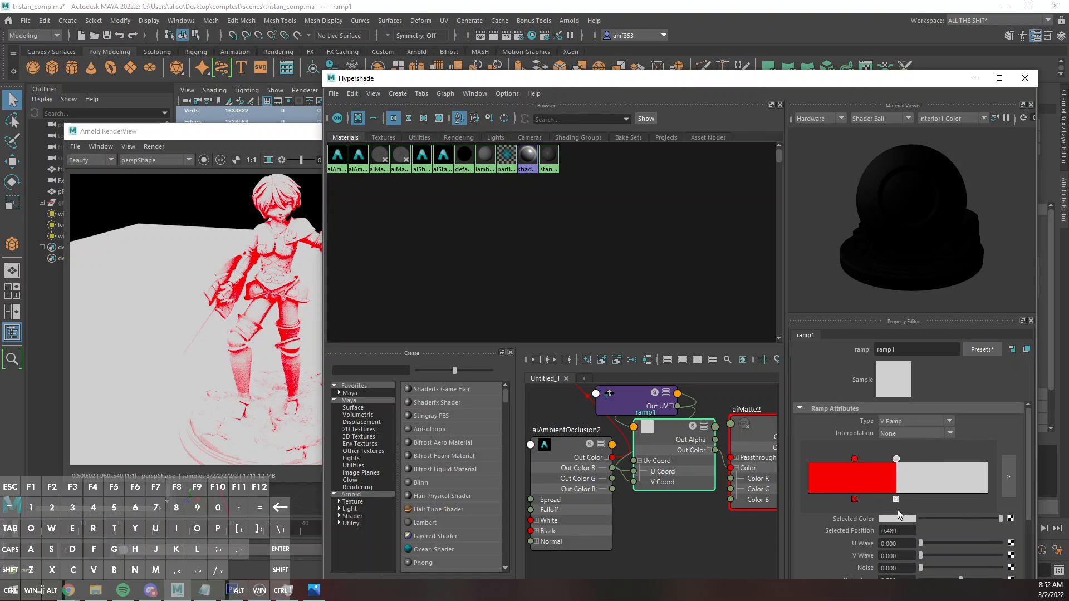
click(897, 519)
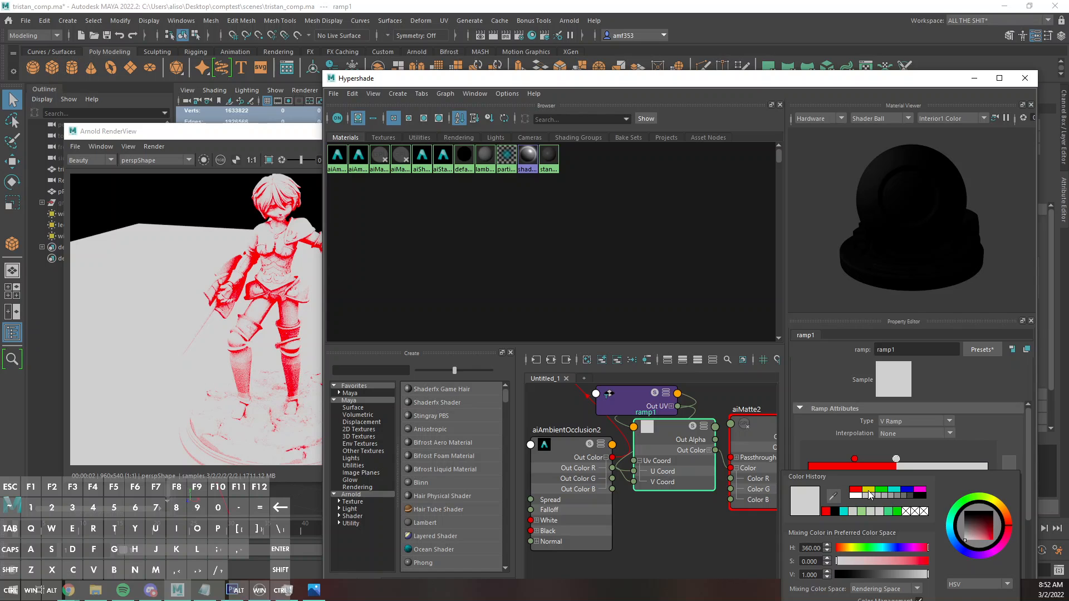
drag(872, 551, 910, 559)
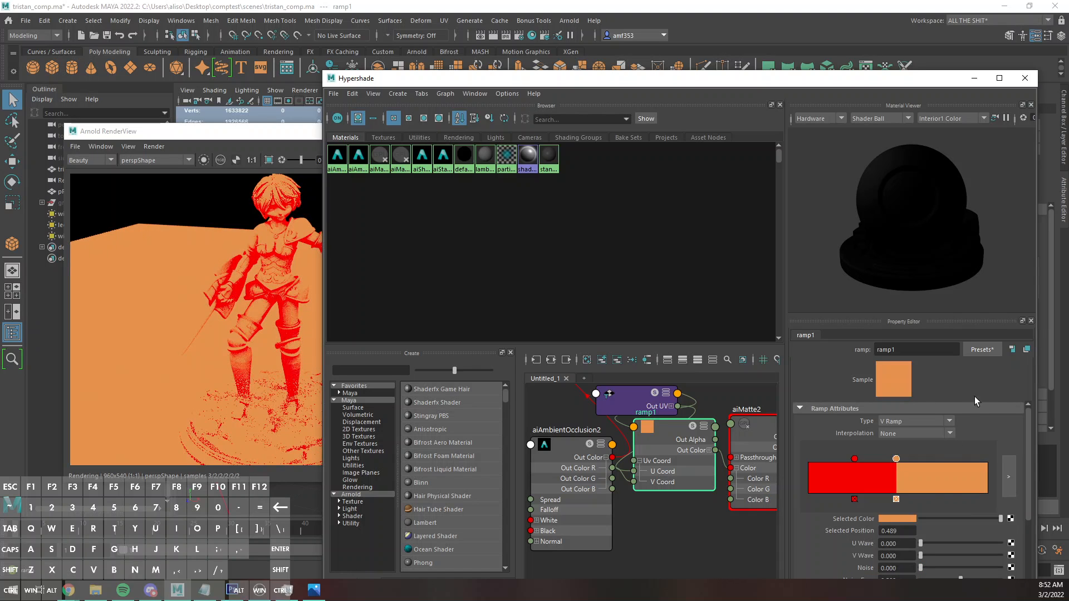
Add a yellow color stop at position 0.796 of the ramp and inspect the figure in the render
click(950, 470)
click(894, 517)
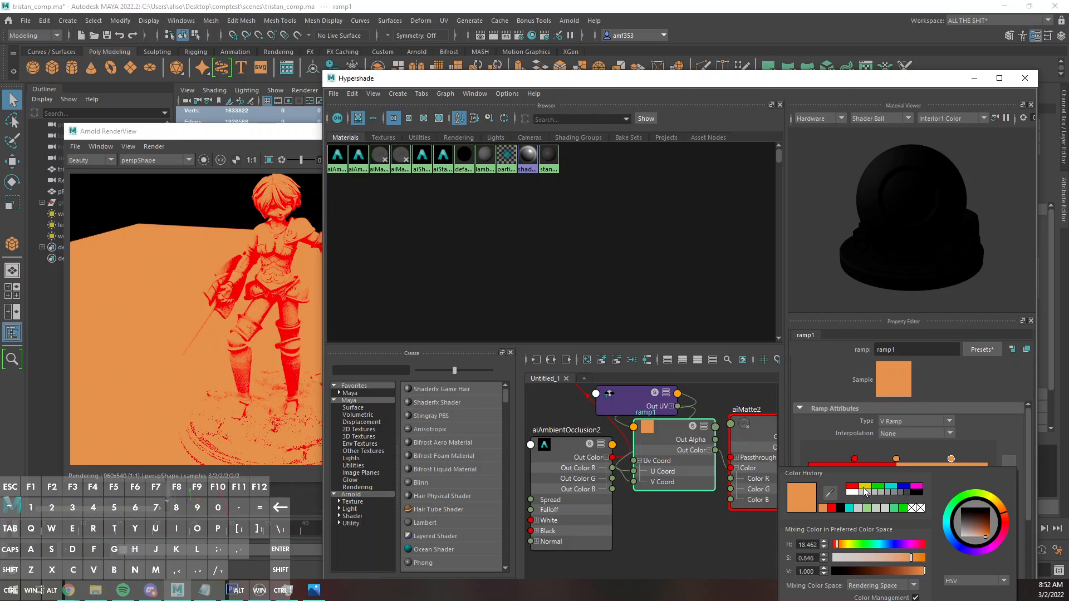
click(864, 488)
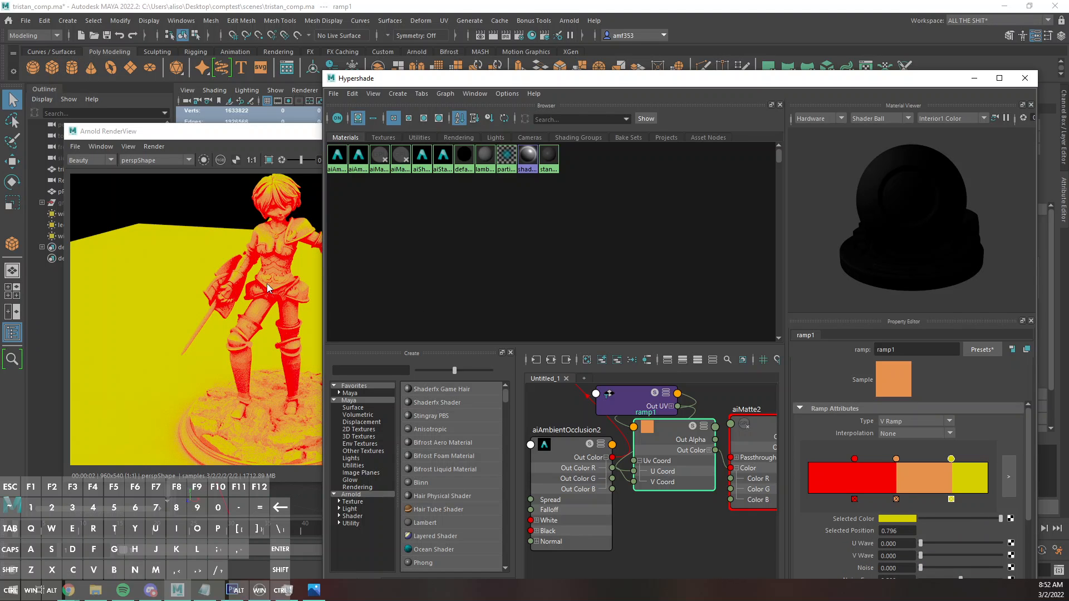
mouse_move(186, 293)
alt+middle_down()
mouse_move(176, 271)
mouse_move(169, 300)
alt+middle_up()
alt+middle_drag(329, 209, 342, 229)
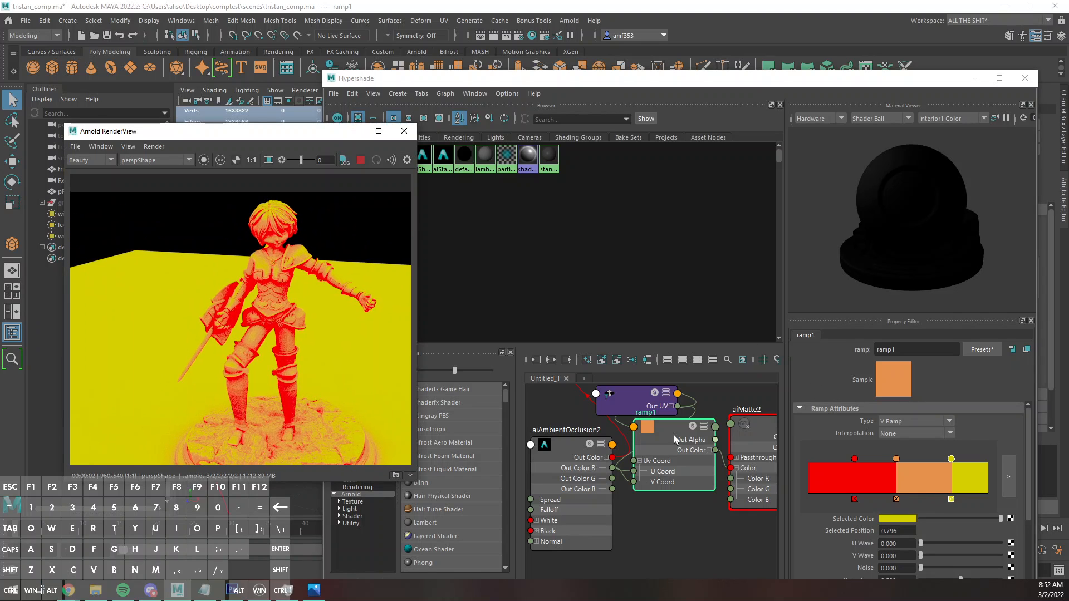
Replace the ramp's test colors with a black stop at position 0.257 and a white stop at 0.610
click(951, 499)
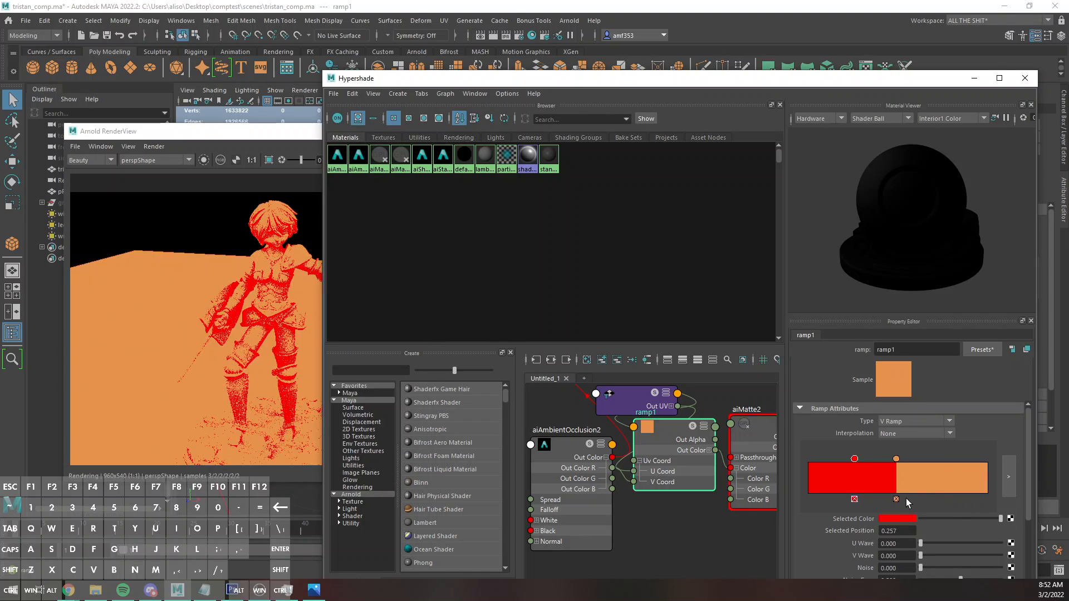
click(896, 499)
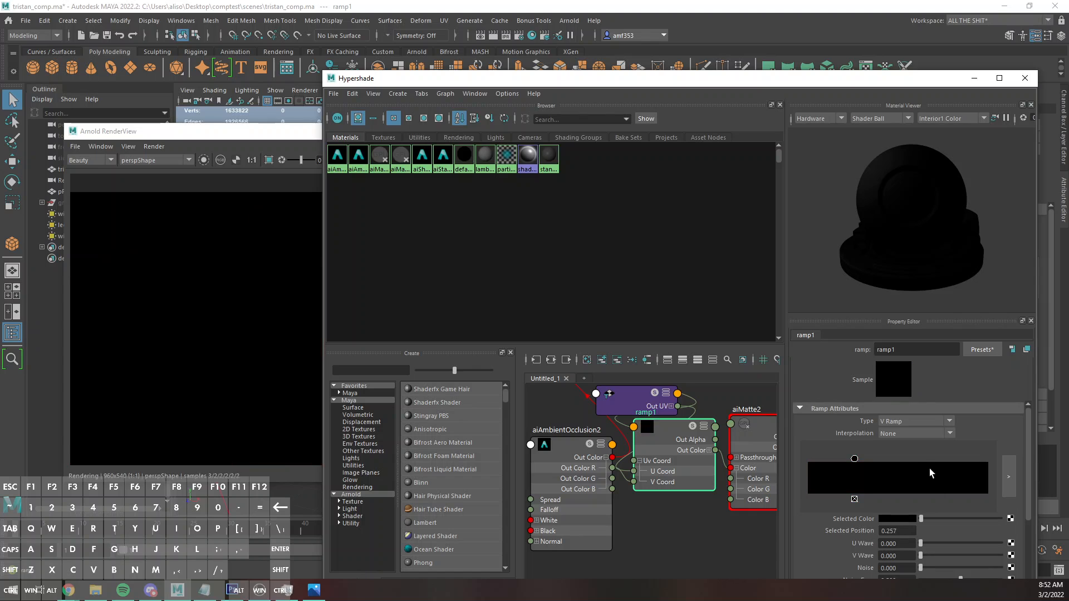
drag(929, 469, 990, 492)
drag(921, 519, 1002, 519)
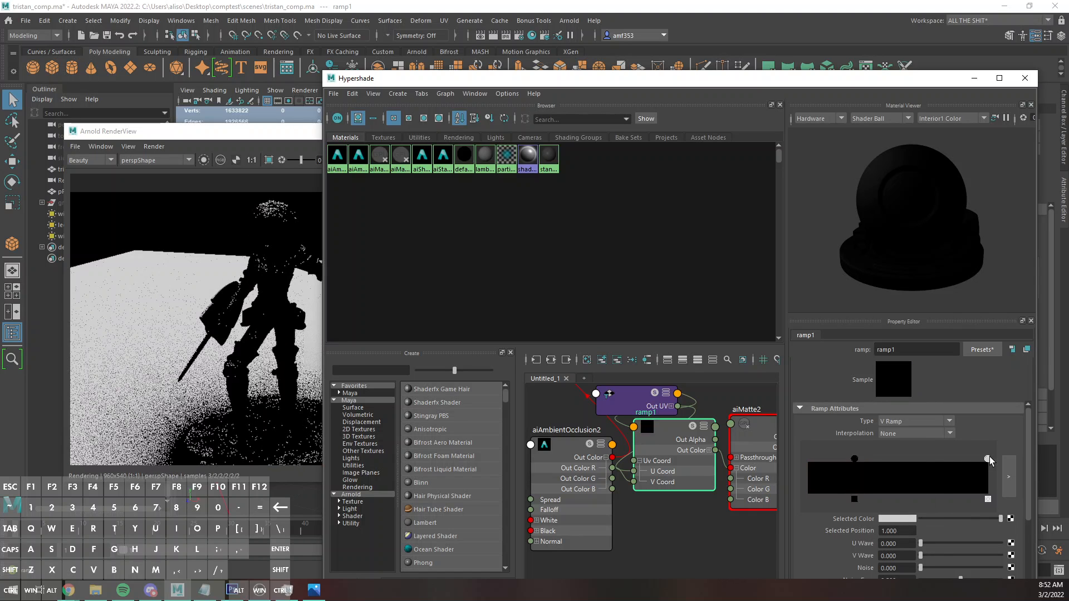
drag(988, 459, 919, 458)
Set the ramp's interpolation to Smooth and keep its first color stop black
click(901, 433)
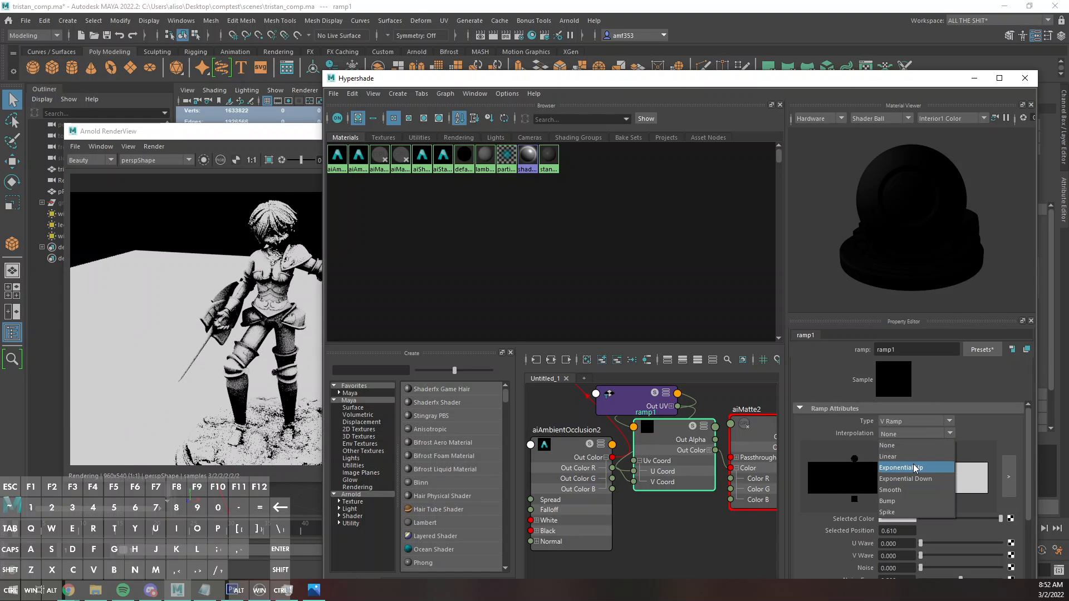
click(913, 490)
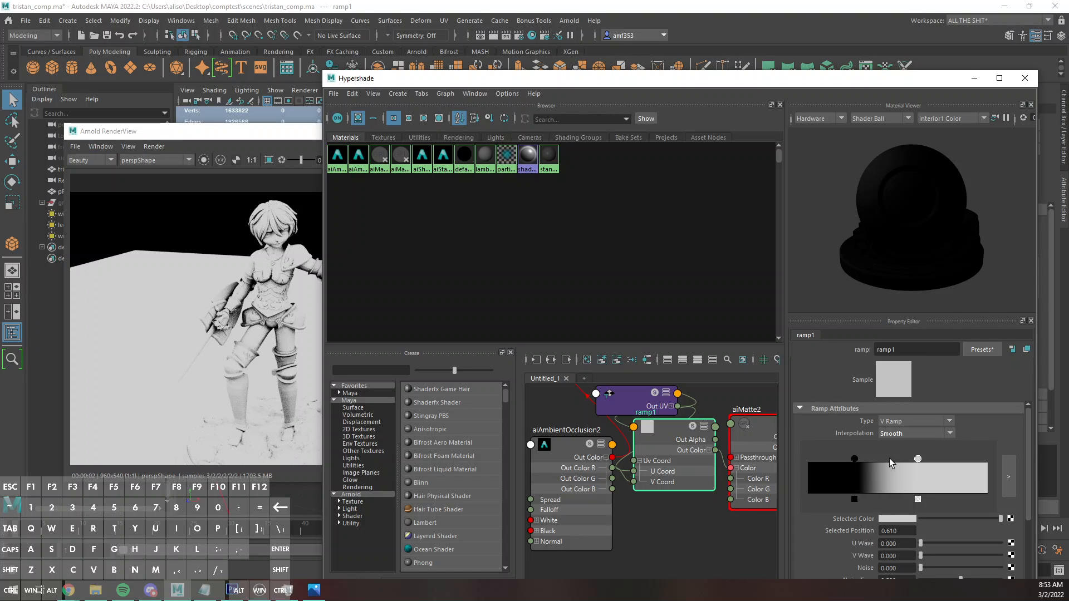
click(856, 459)
mouse_move(921, 520)
mouse_down()
mouse_move(937, 520)
mouse_move(911, 522)
mouse_up()
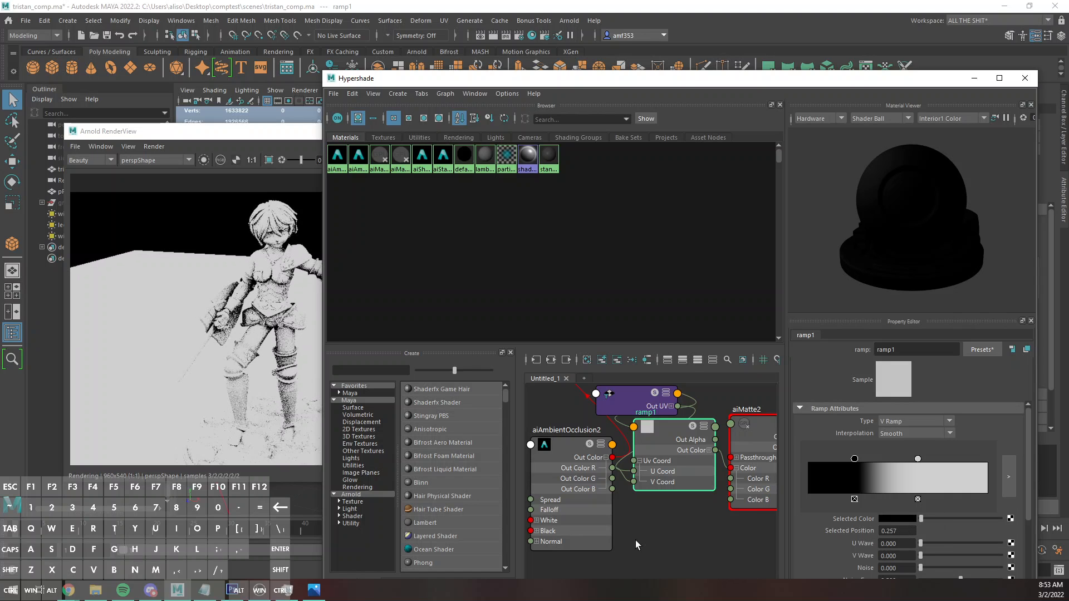
Save the rendered image as aodarker.png in the project's images folder
click(75, 146)
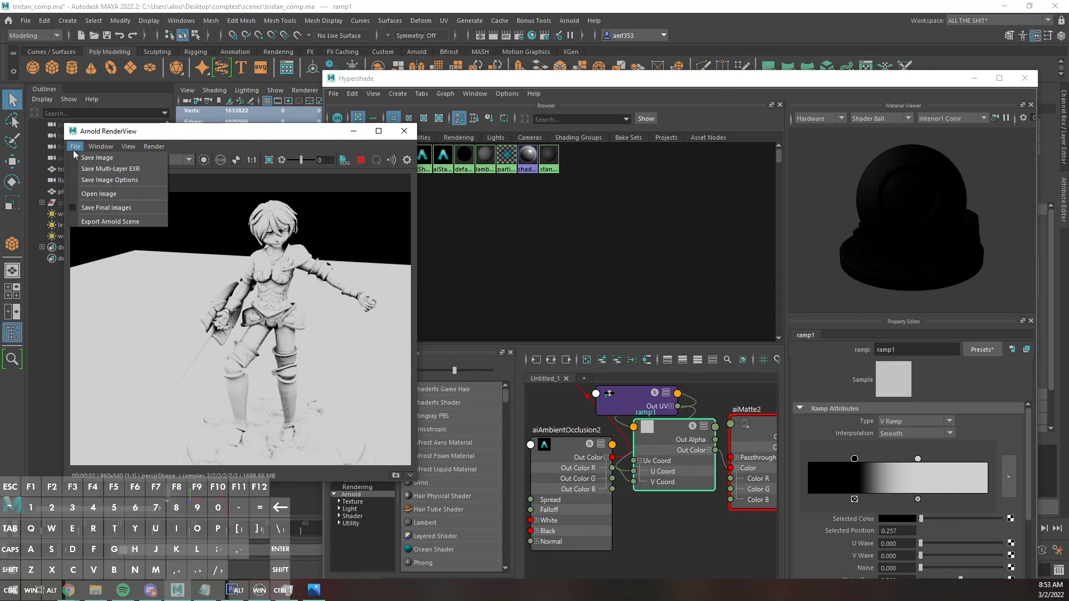
click(97, 163)
text(ao)
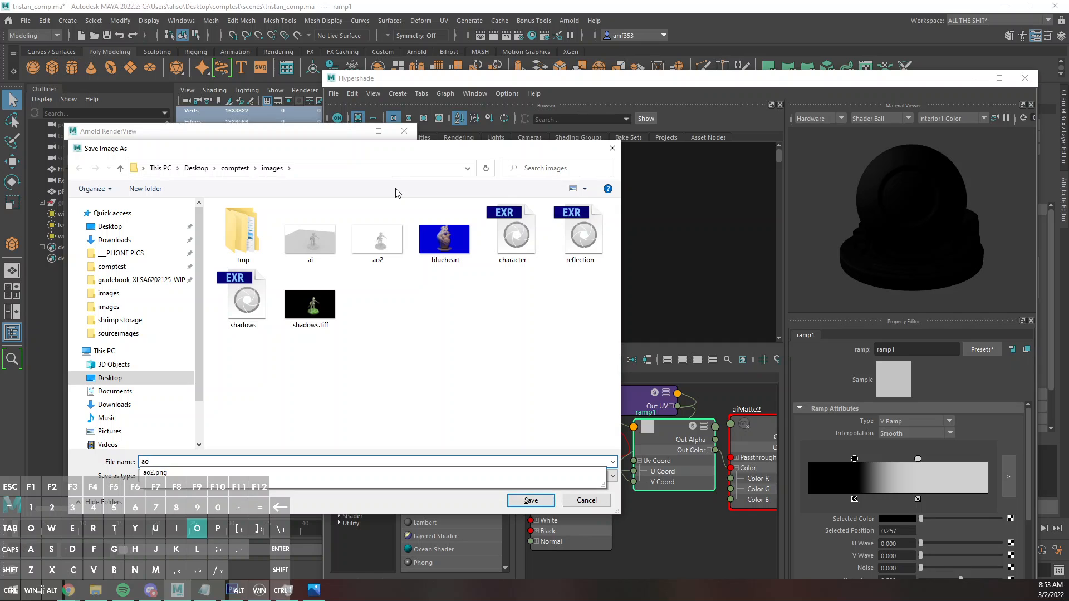
text(darker.png)
key(Return)
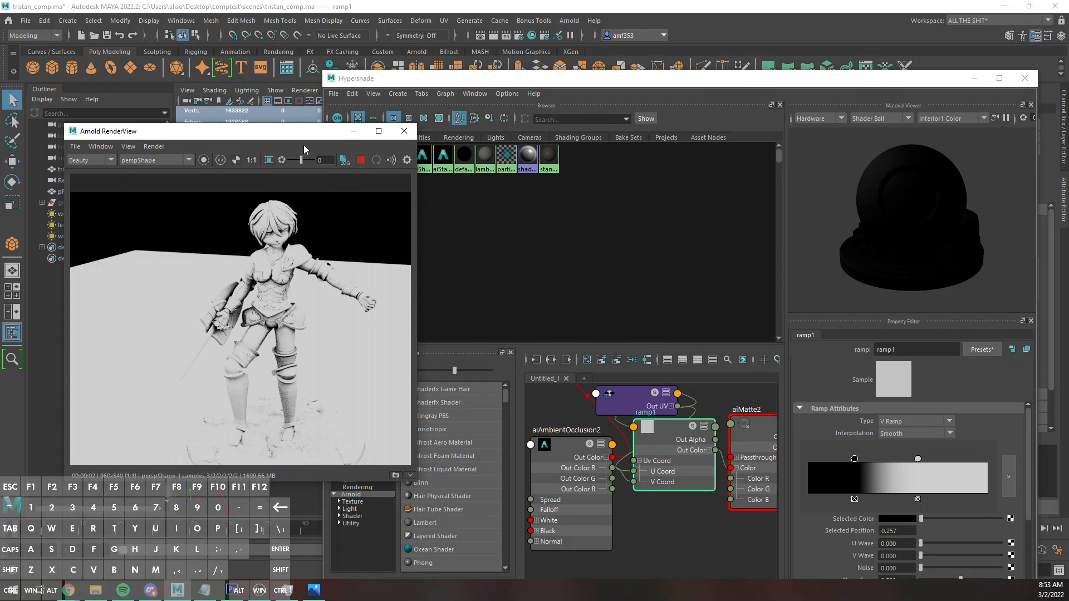
Show the attributes of aiAmbientOcclusion2, reframe the render on the figure's base, and move the Hypershade window off the viewport
click(588, 444)
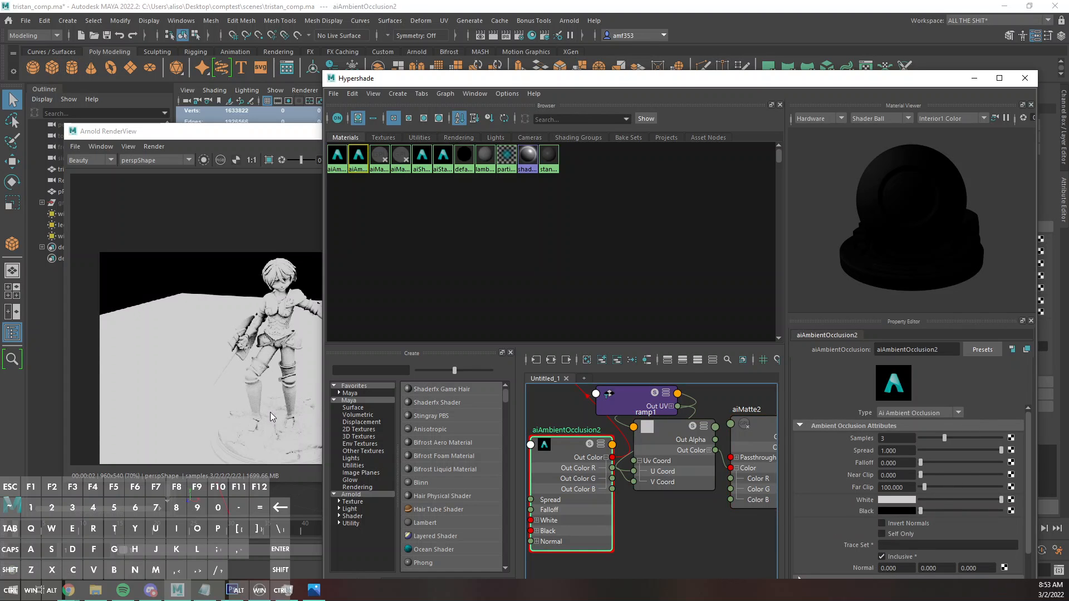
click(213, 333)
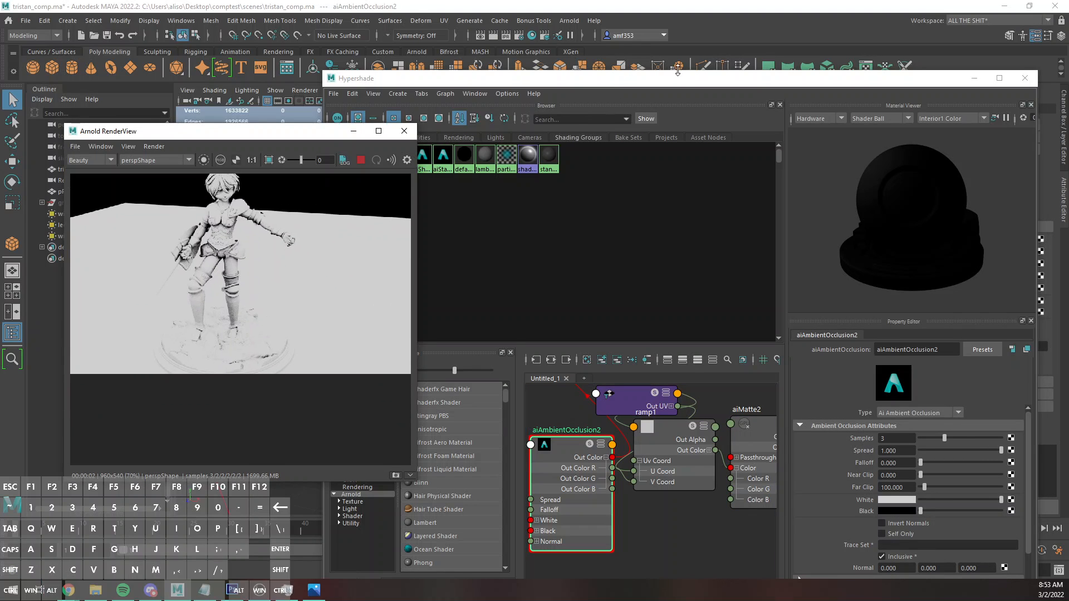
drag(667, 82, 956, 362)
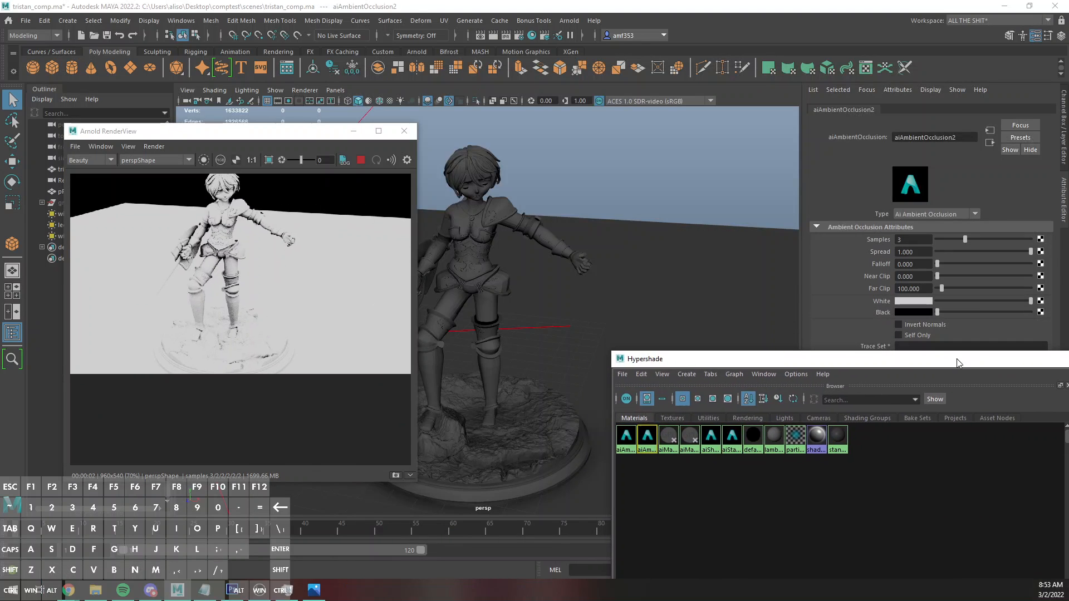
Lower the ground plane pPlane1 slightly beneath the figure's base
click(529, 445)
click(583, 373)
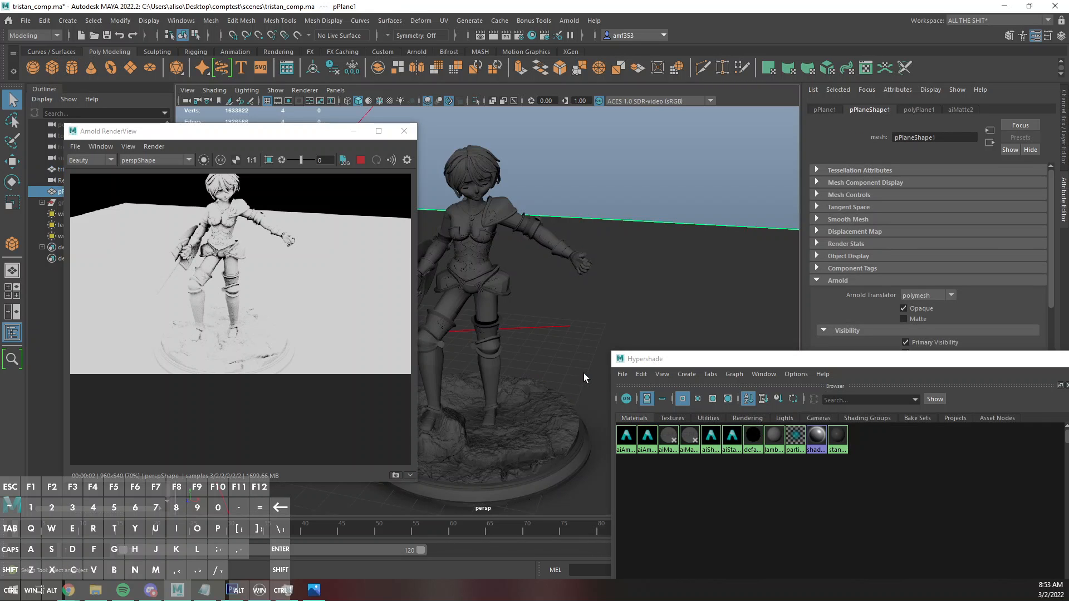
key(w)
drag(428, 264, 428, 266)
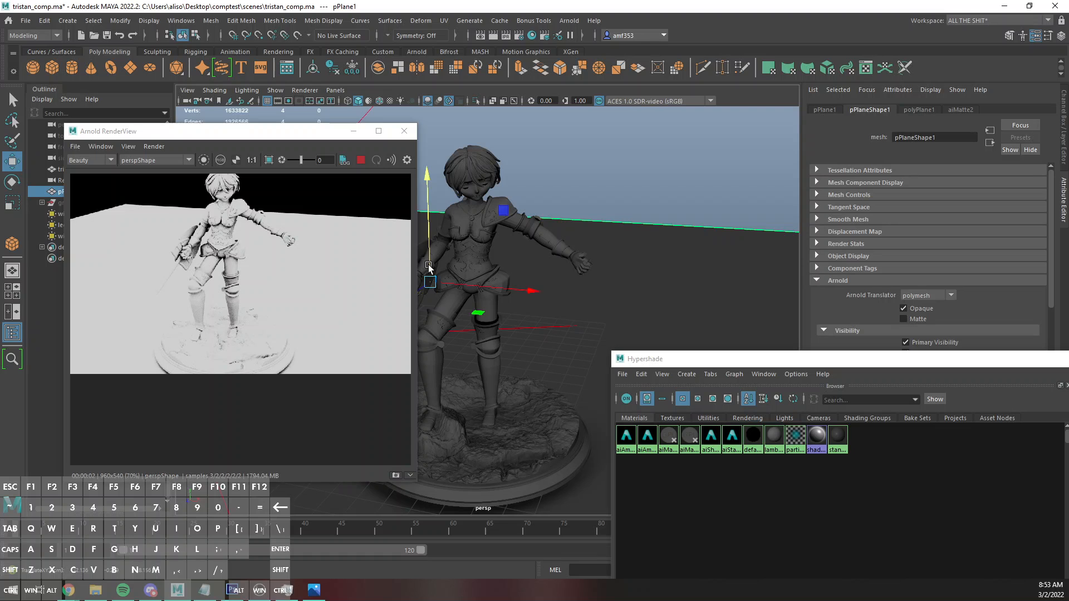
mouse_move(546, 356)
alt+middle_down()
mouse_move(549, 315)
mouse_move(536, 355)
alt+middle_up()
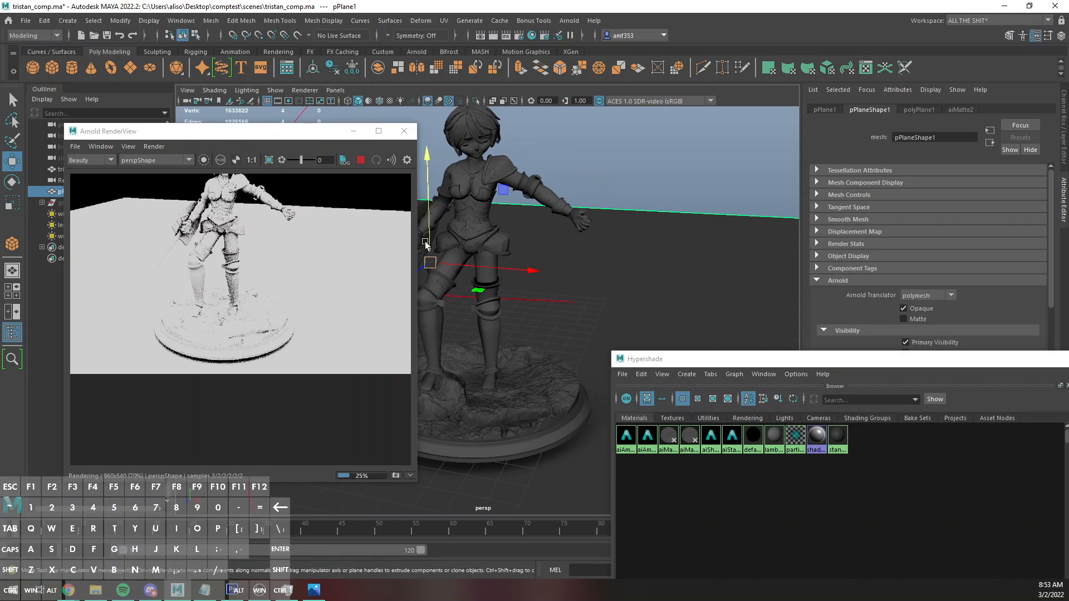
Raise the ground plane pPlane1 very slightly beneath the figure's base, keeping the base visible above it
drag(428, 240, 425, 230)
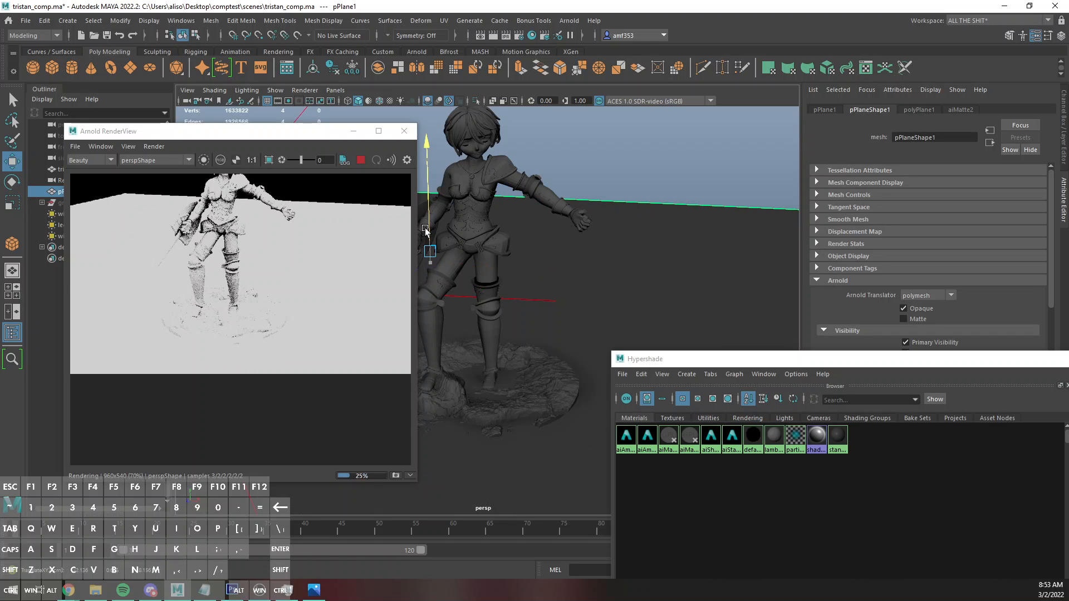
key(ctrl+z)
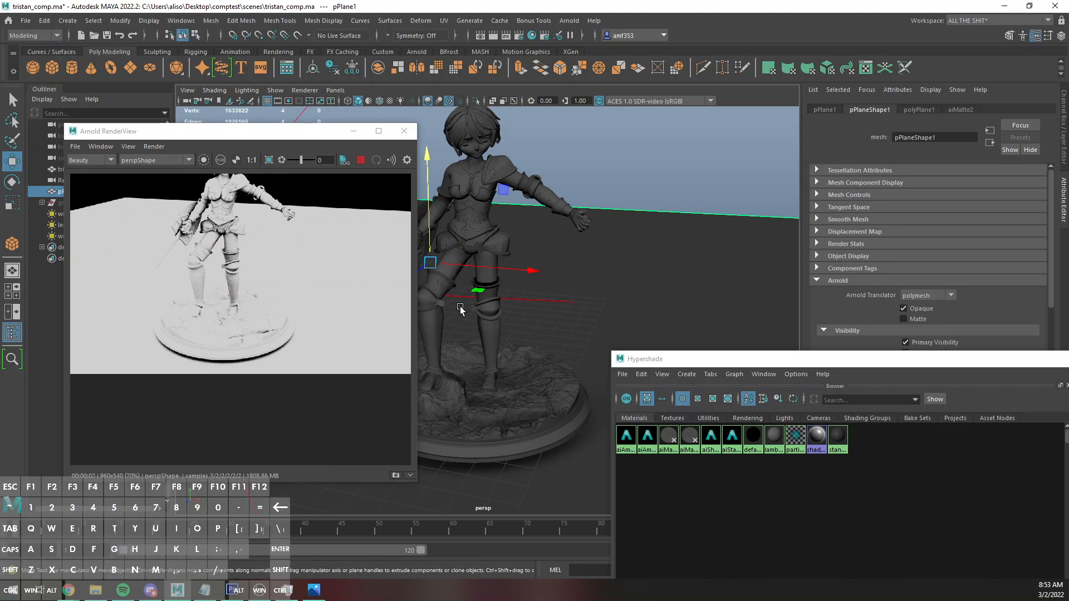
drag(432, 258, 429, 249)
Render the scene through RenderCamShape and save the image over the existing aodarker.png in the images folder
click(133, 161)
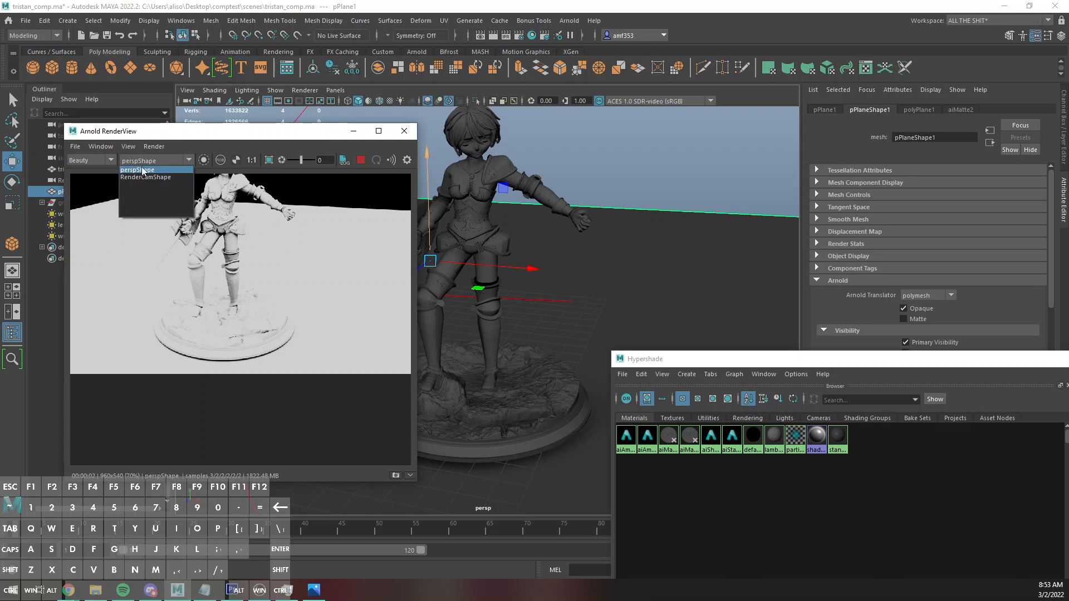
click(147, 182)
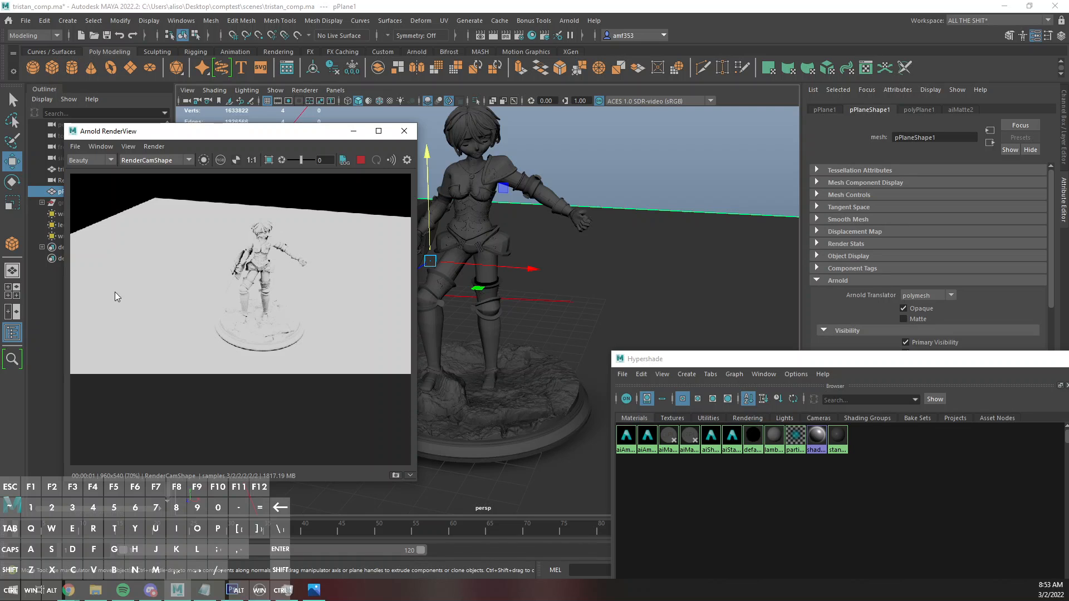
click(75, 147)
click(87, 160)
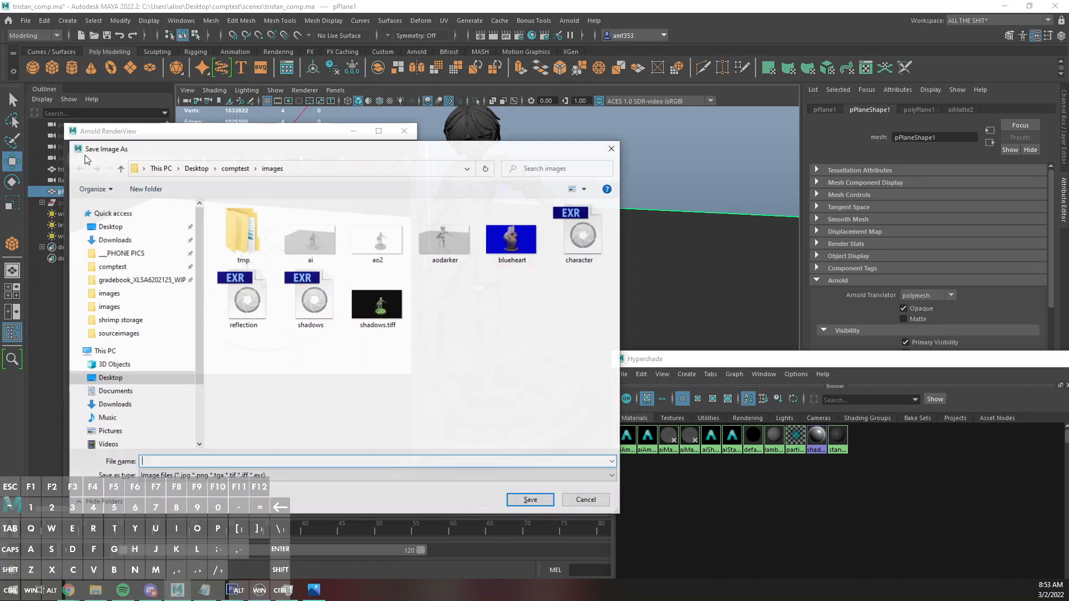
text(ao)
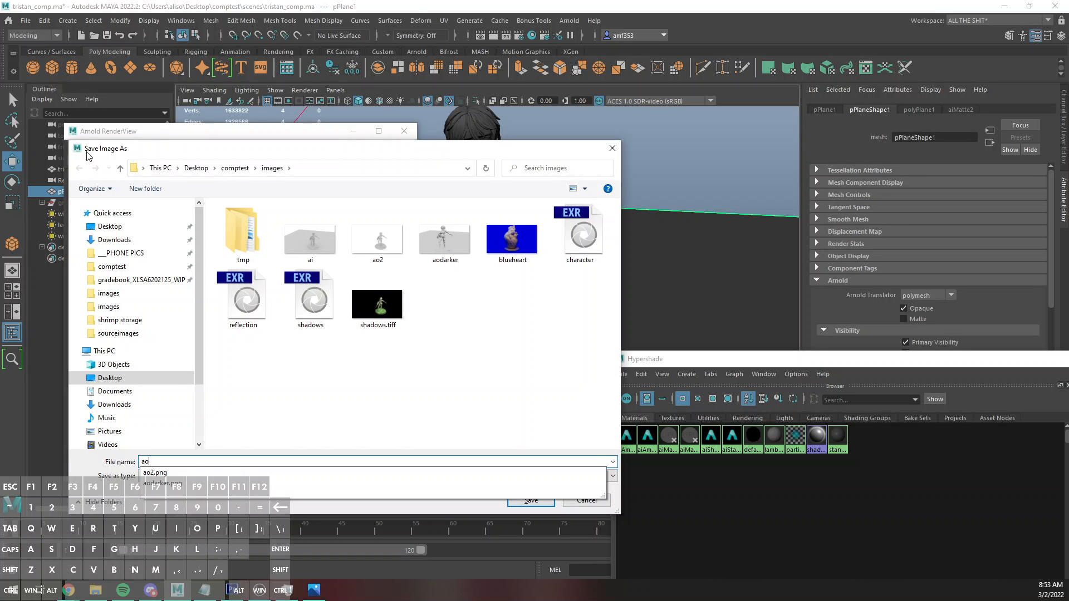
text(darker.png)
key(Return)
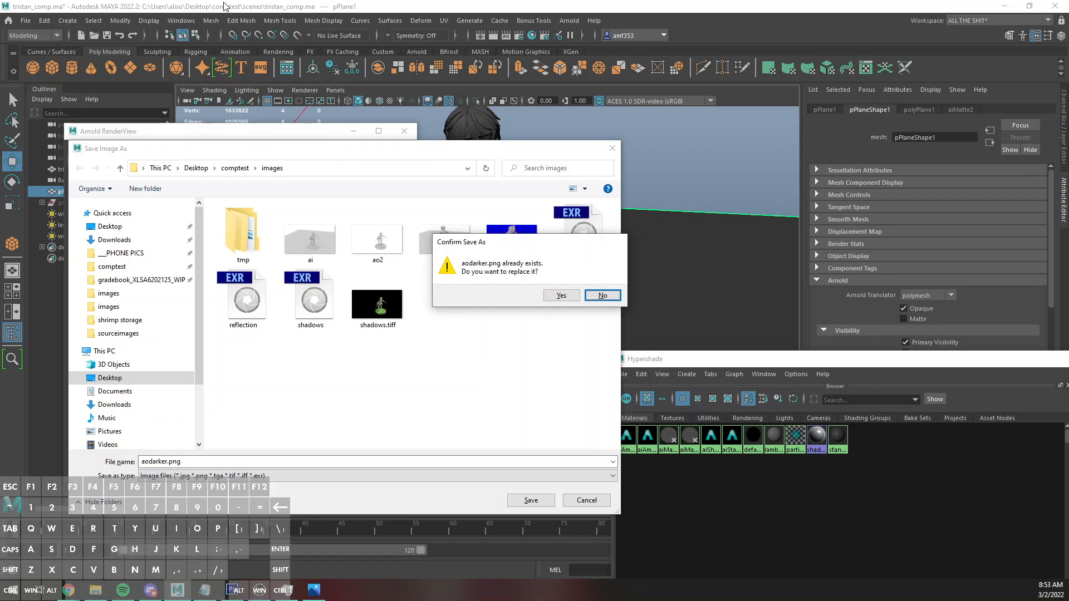
click(572, 295)
Switch to Photoshop, hide the ao2 layer, and place aodarker.png as a new layer above it in backdrop.jpg
click(232, 590)
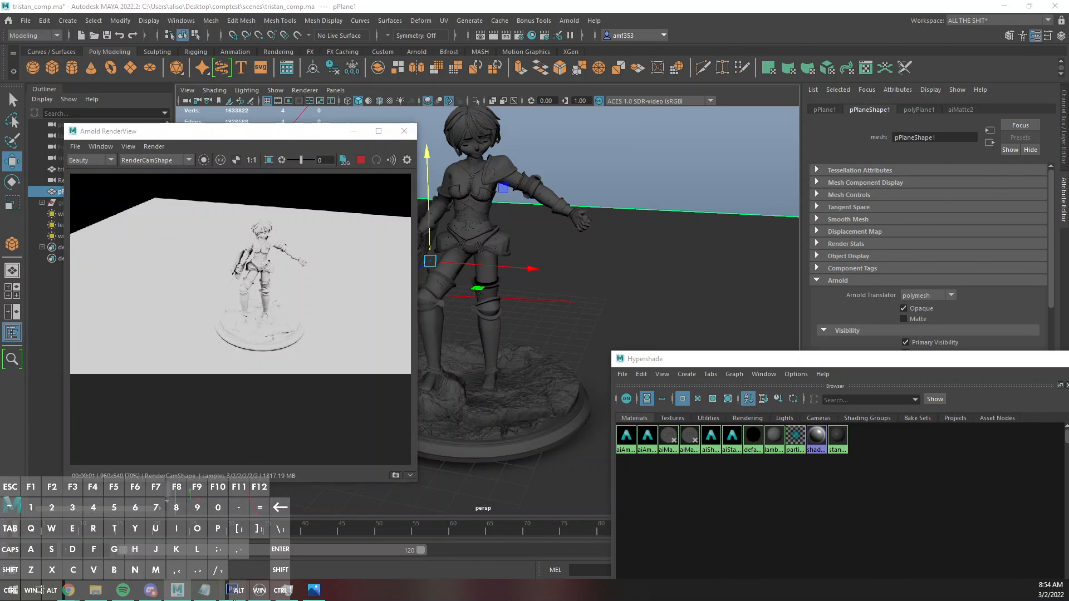
click(953, 242)
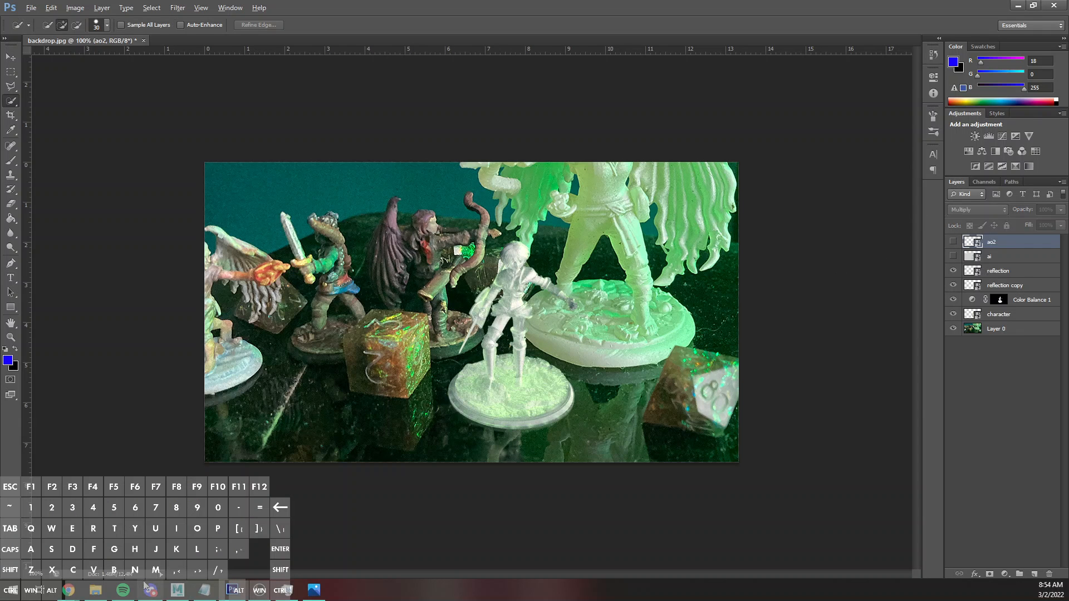
drag(234, 589, 290, 216)
key(Return)
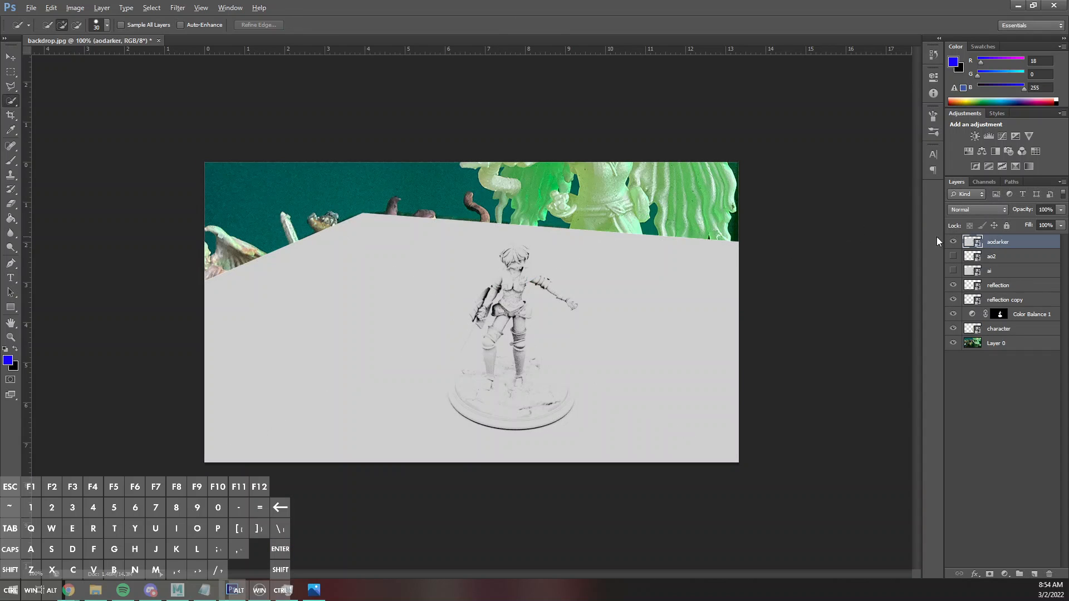
Set the aodarker layer's blend mode to Multiply and add a layer mask to it
click(964, 210)
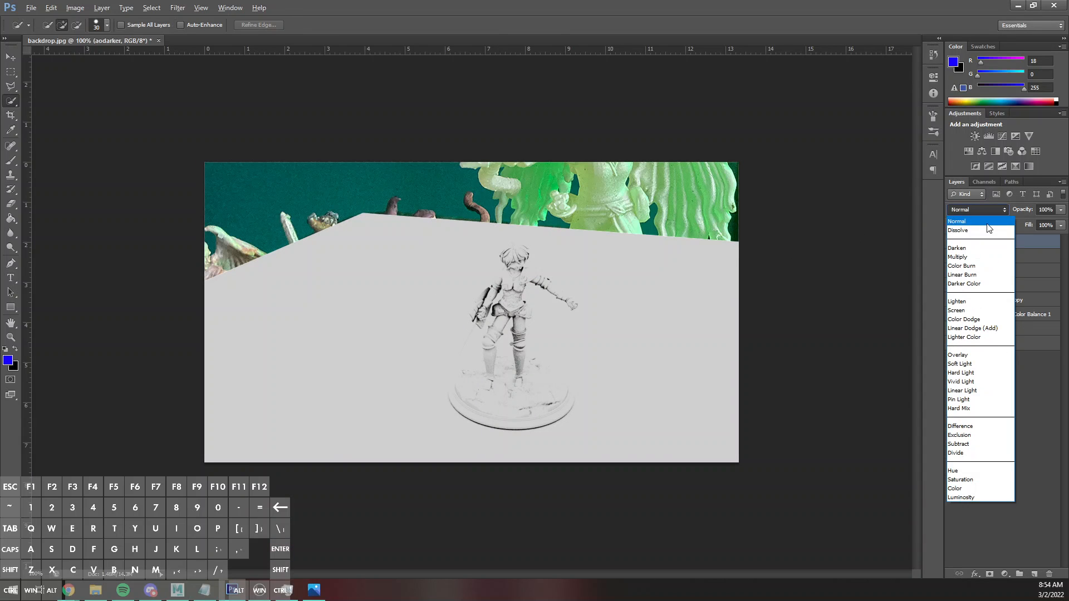
click(979, 257)
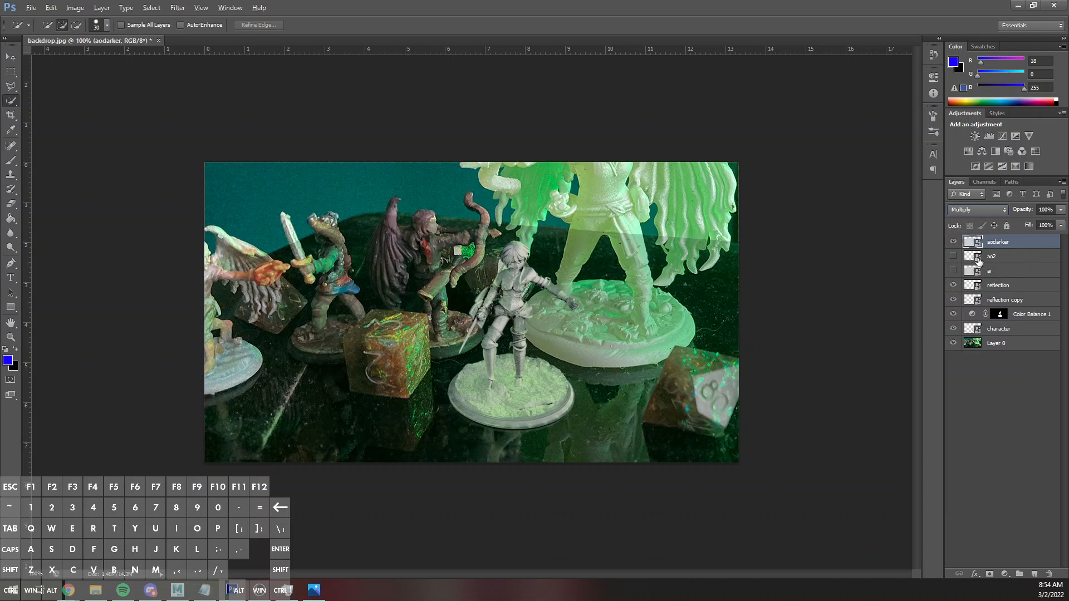
click(953, 270)
click(993, 575)
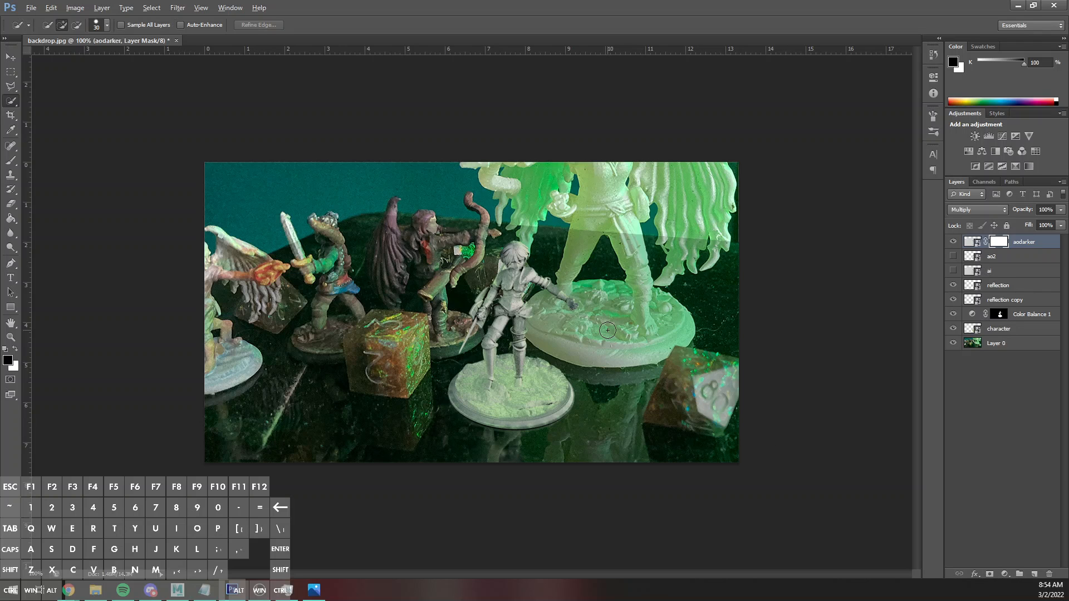
Paint black on the aodarker mask with a soft 411 px brush, hiding the layer around the central figure
key(b)
right_click(640, 255)
drag(703, 306, 663, 309)
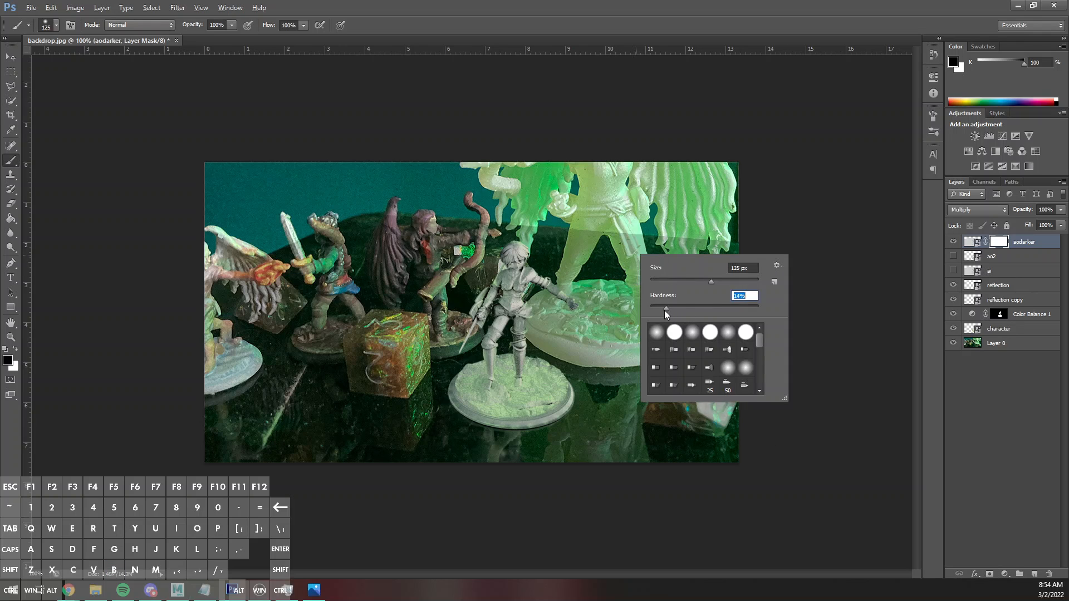
drag(711, 285, 742, 282)
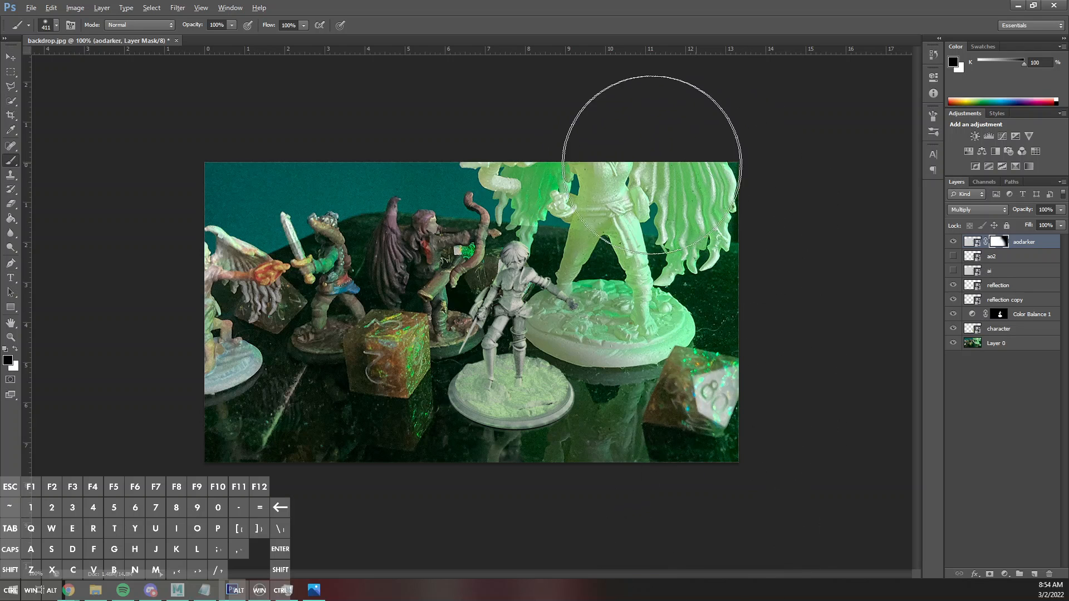
mouse_move(461, 121)
mouse_down()
mouse_move(523, 155)
mouse_move(420, 123)
mouse_move(285, 283)
mouse_move(274, 267)
mouse_up()
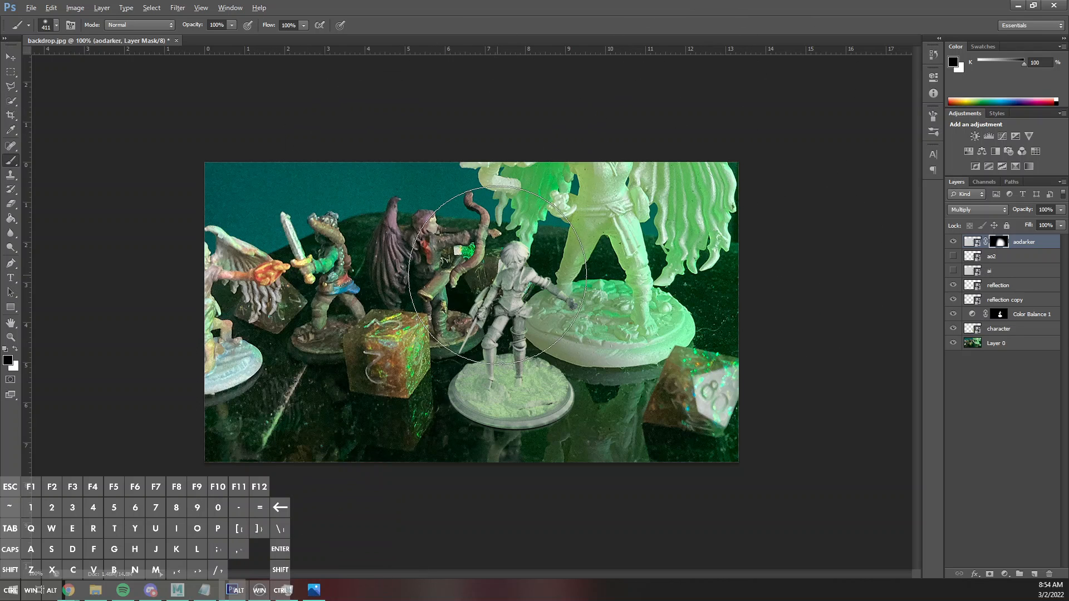
Reduce the soft brush to 64 px and make white the foreground color for the aodarker mask
right_click(551, 303)
click(551, 303)
text(x)
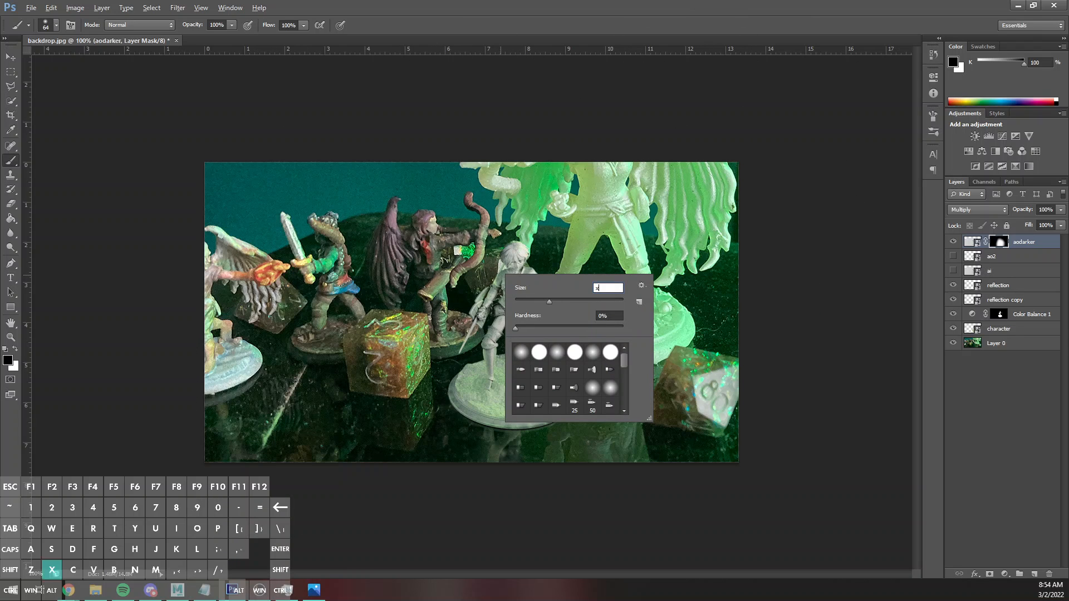
click(534, 227)
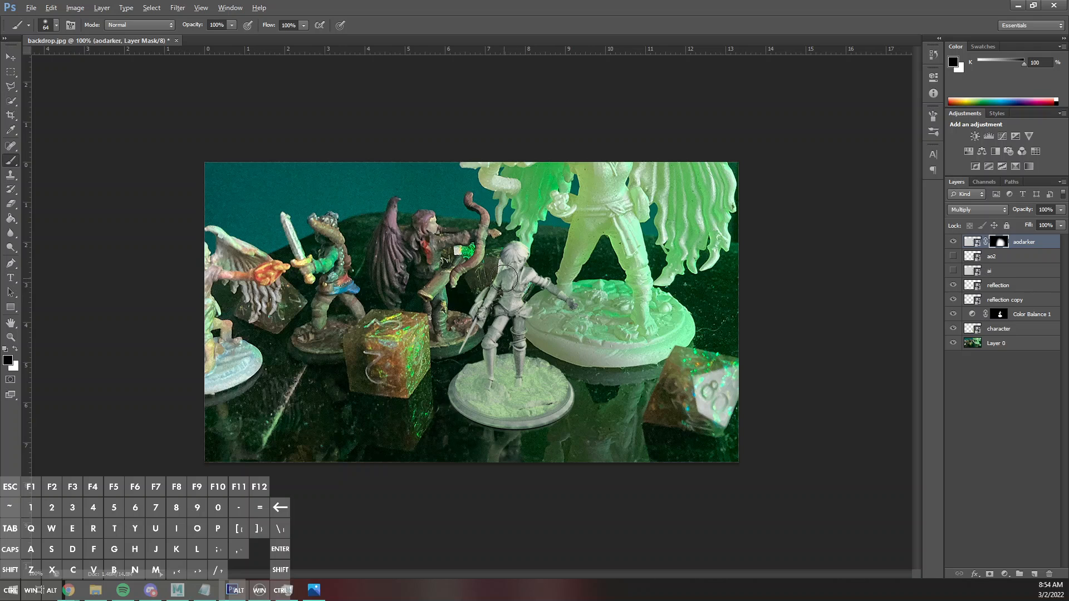
key(x)
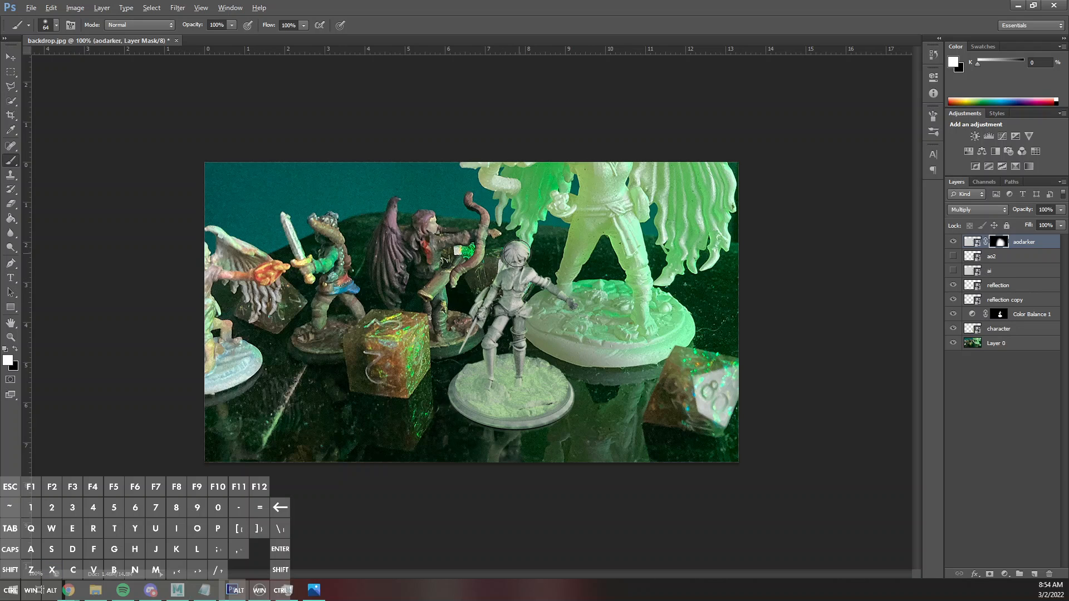